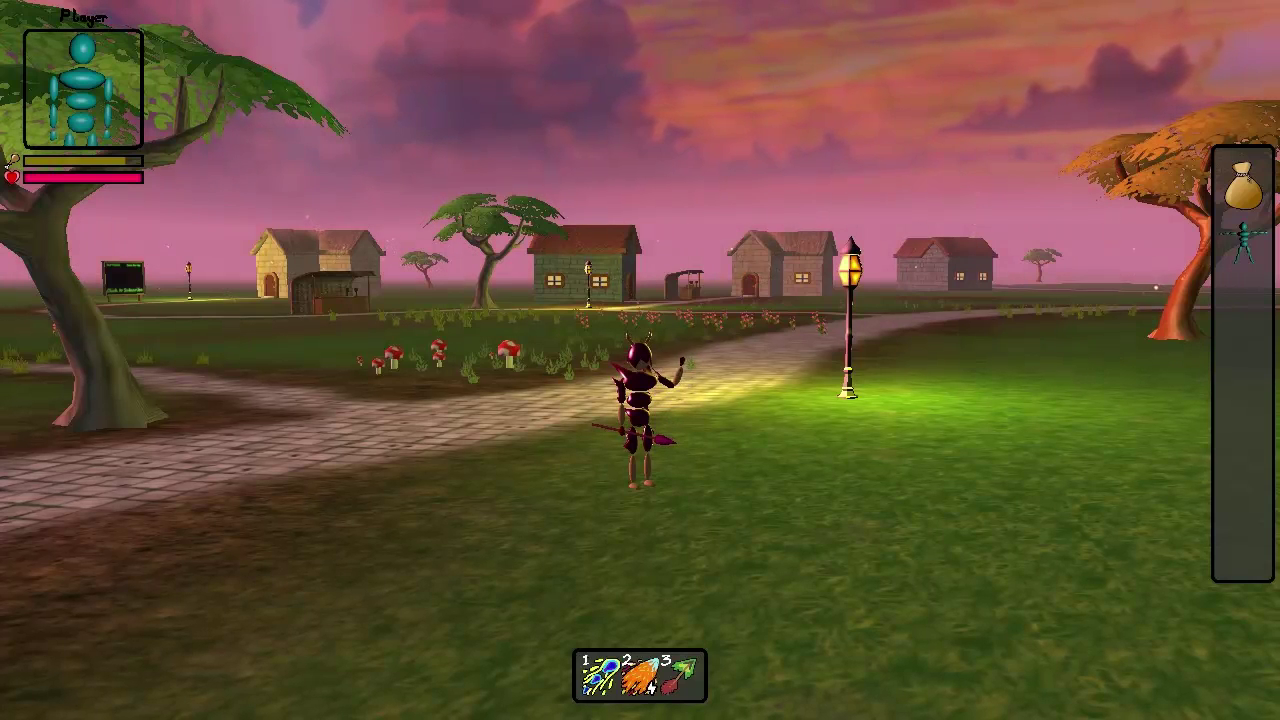
Make the spear-carrying ant warrior jump twice in place on the village path.
key(space)
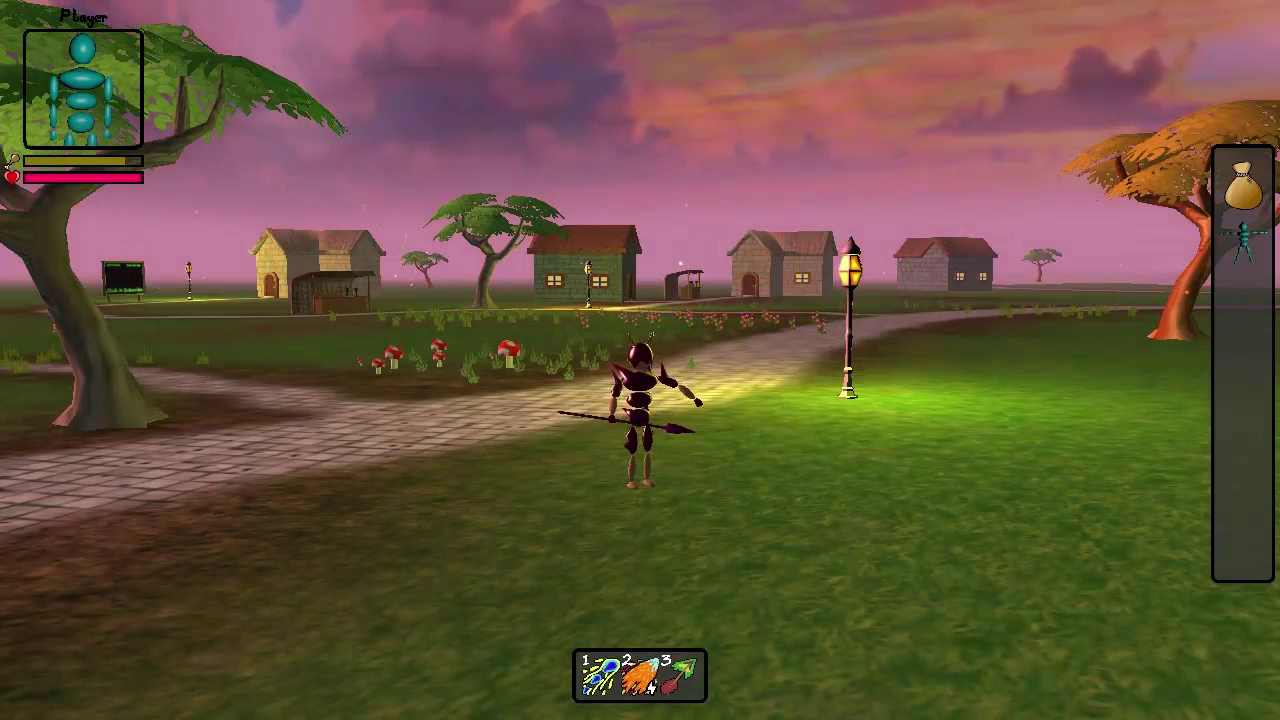
key(space)
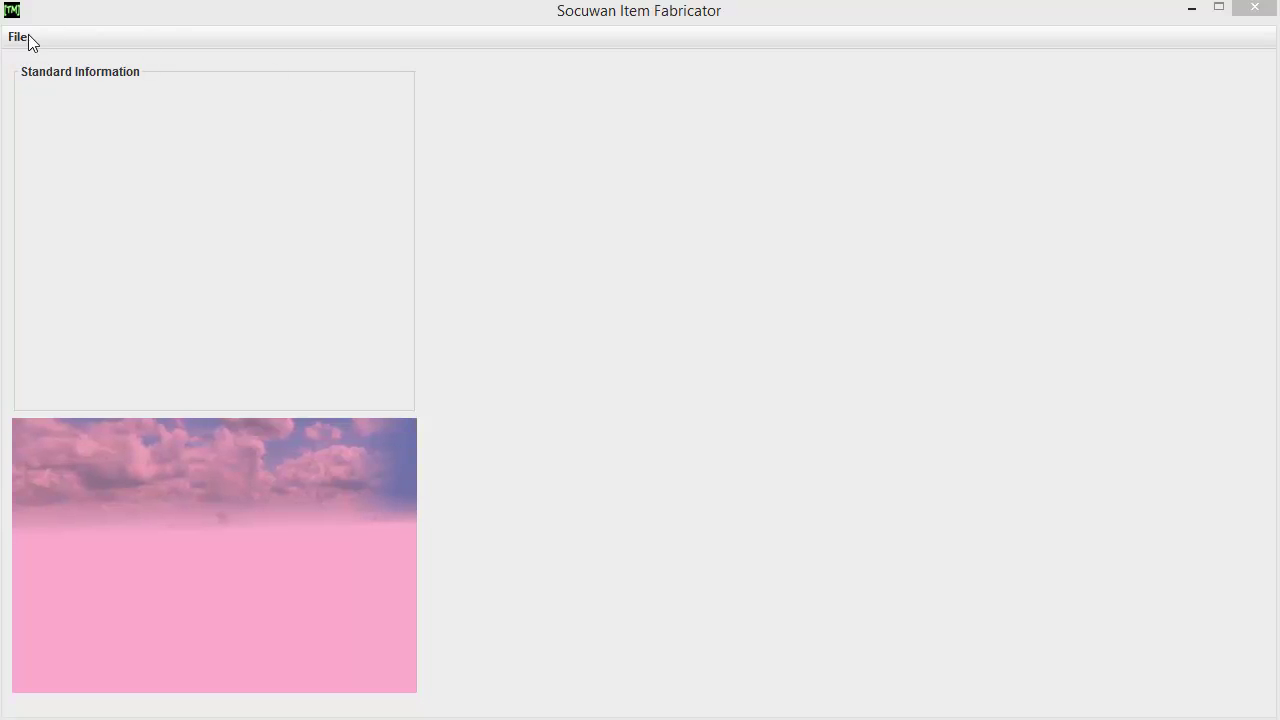
Start a new blank item named Helmet with ID number 00001.
click(18, 38)
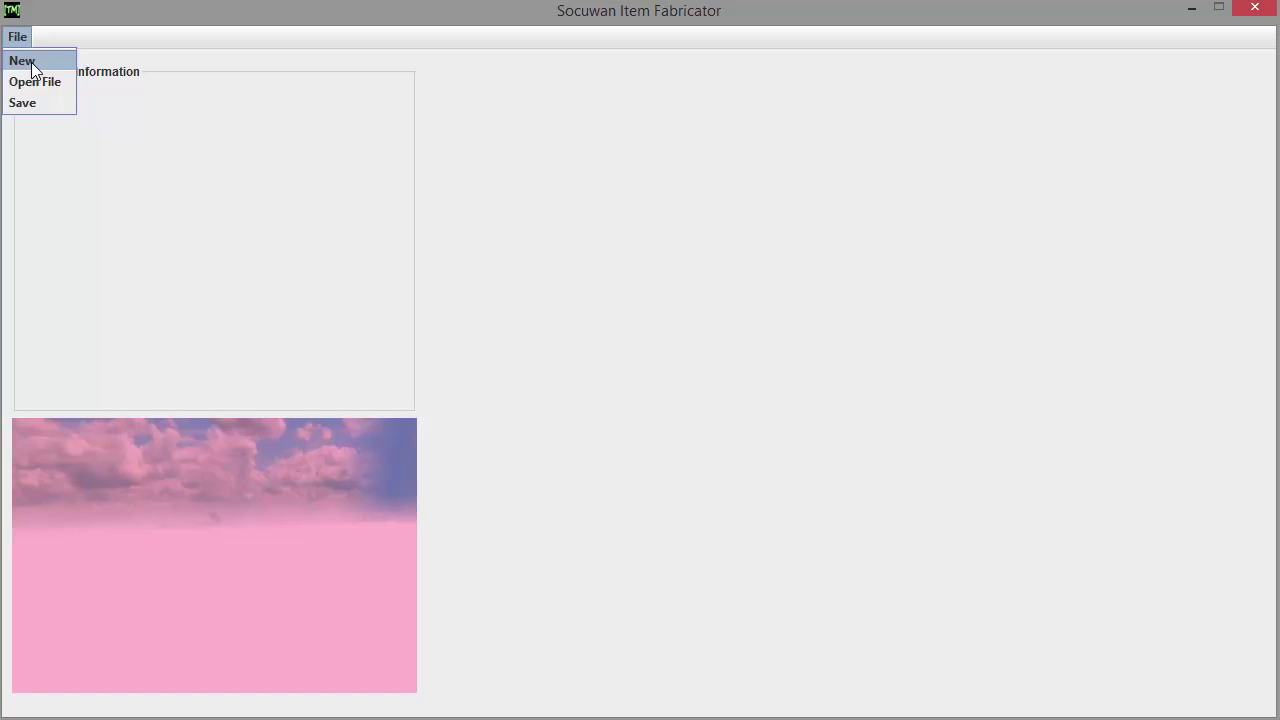
click(33, 70)
text(Helmet)
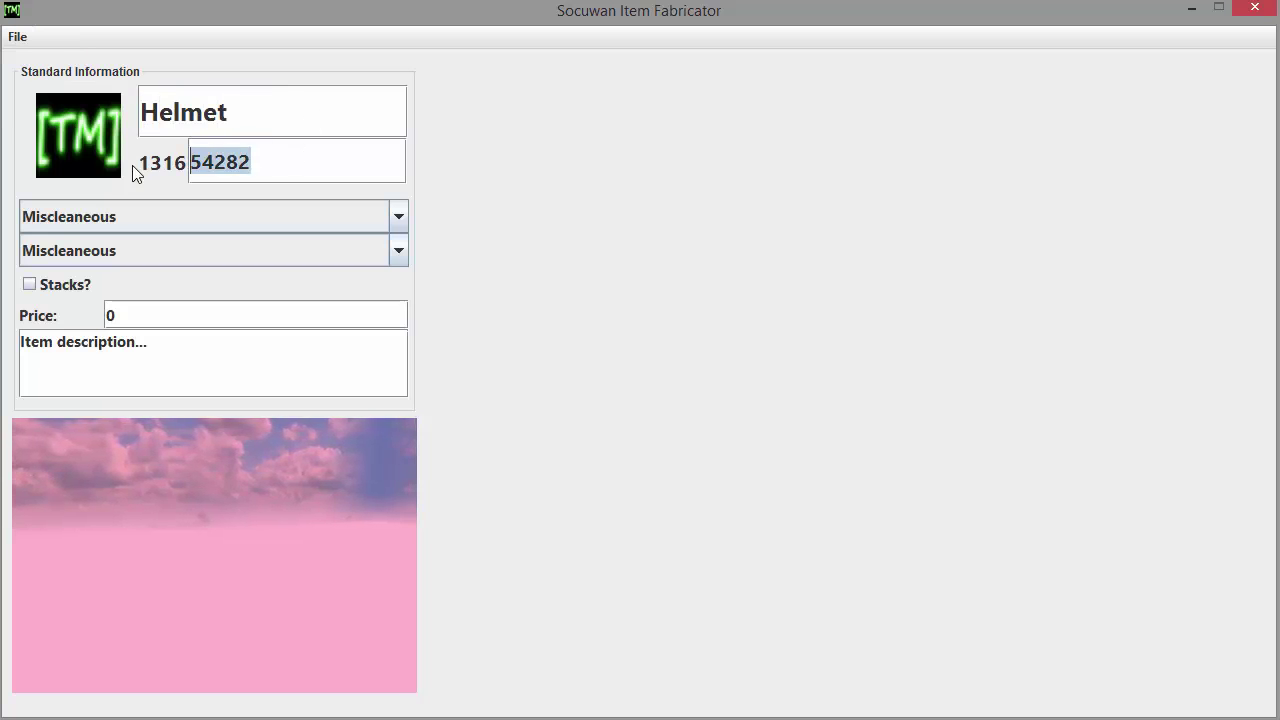
text(00001)
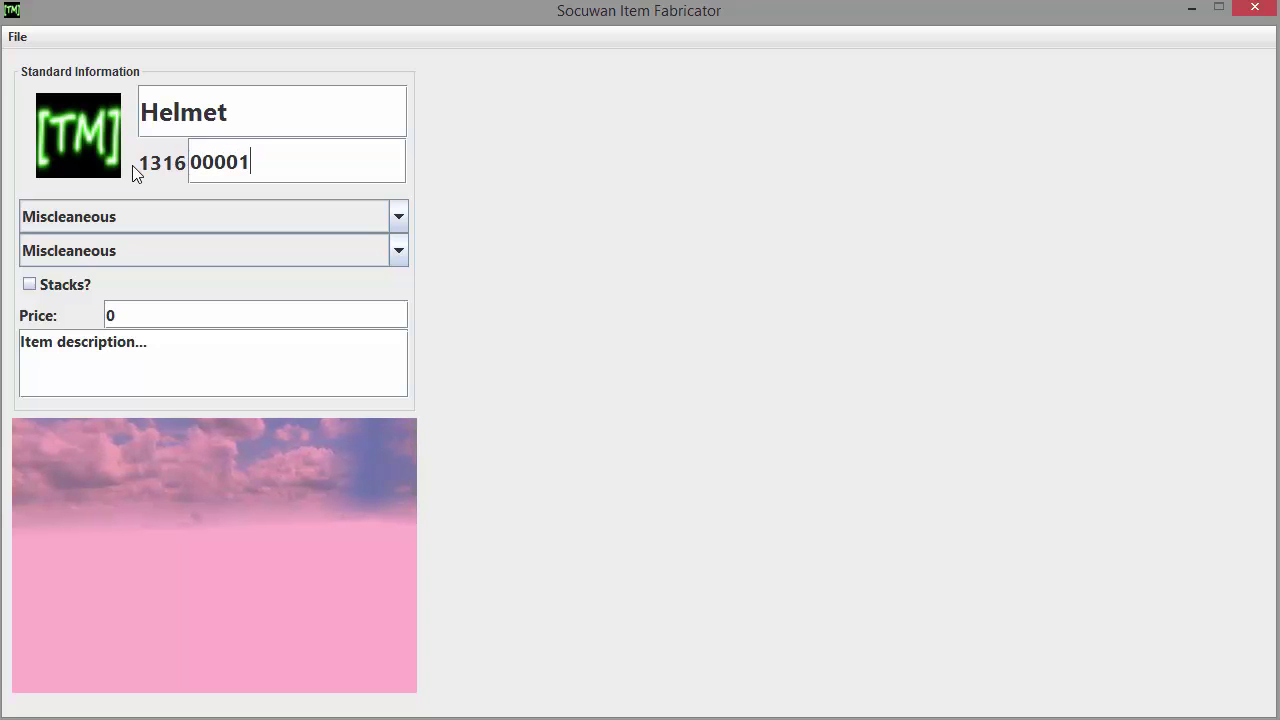
Give the Helmet the horned hatIcon2 icon.
click(60, 125)
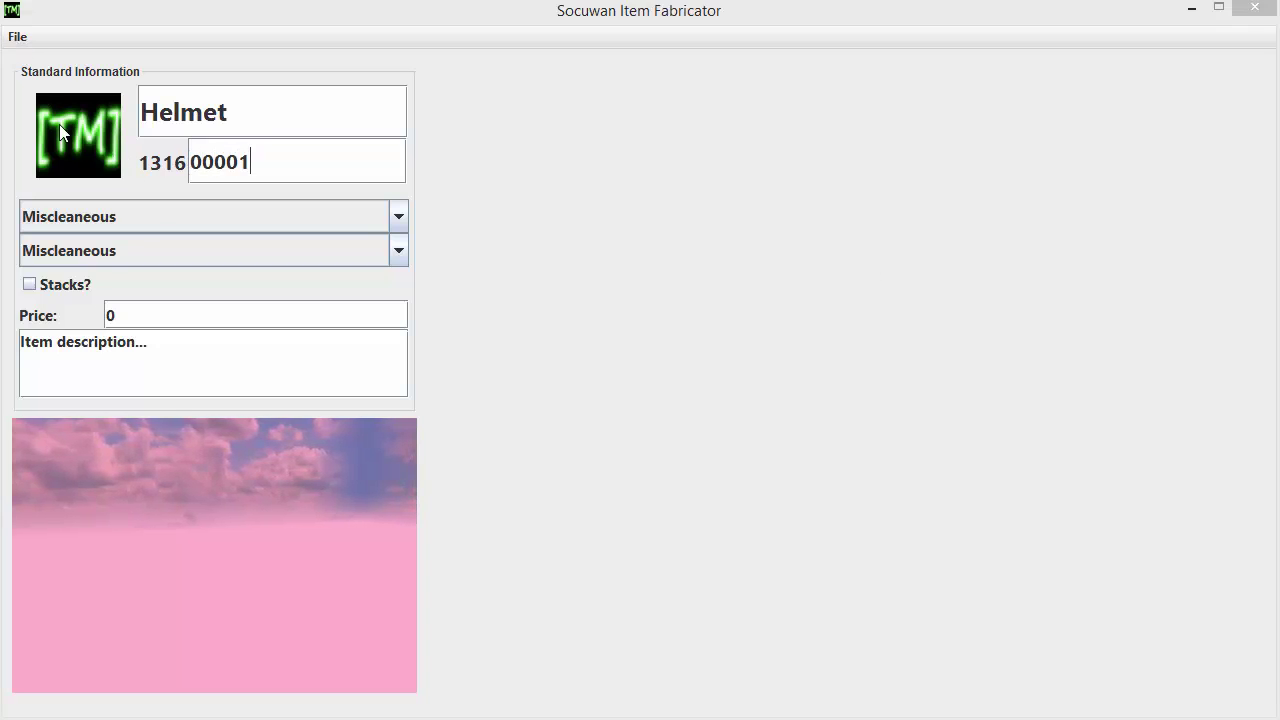
click(618, 381)
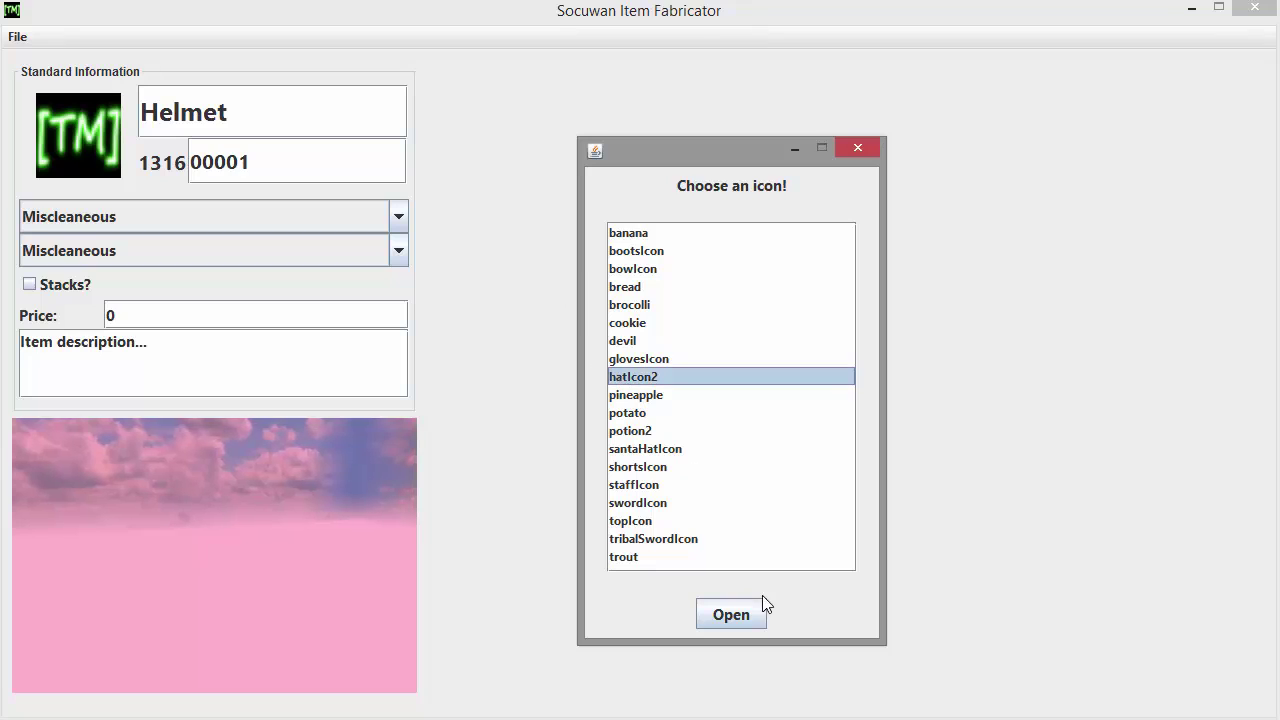
click(736, 617)
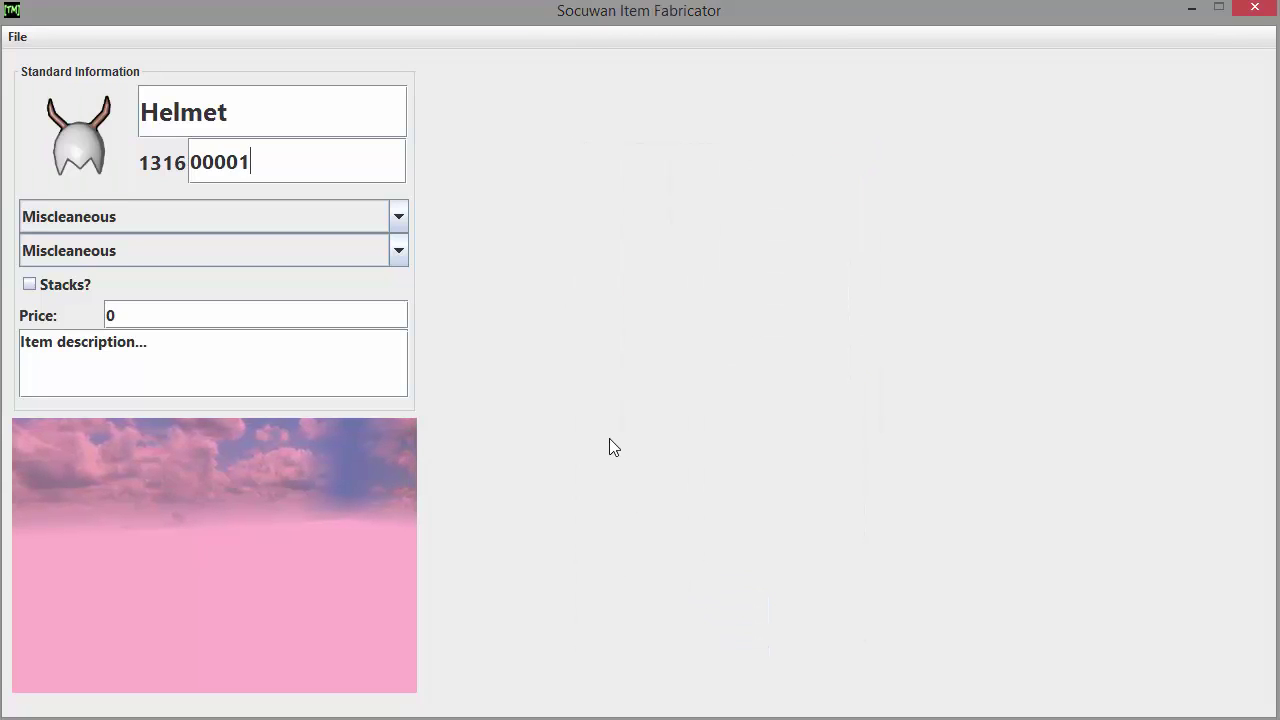
Set the Helmet's category to Clothes with Headwear as the clothing type.
click(399, 217)
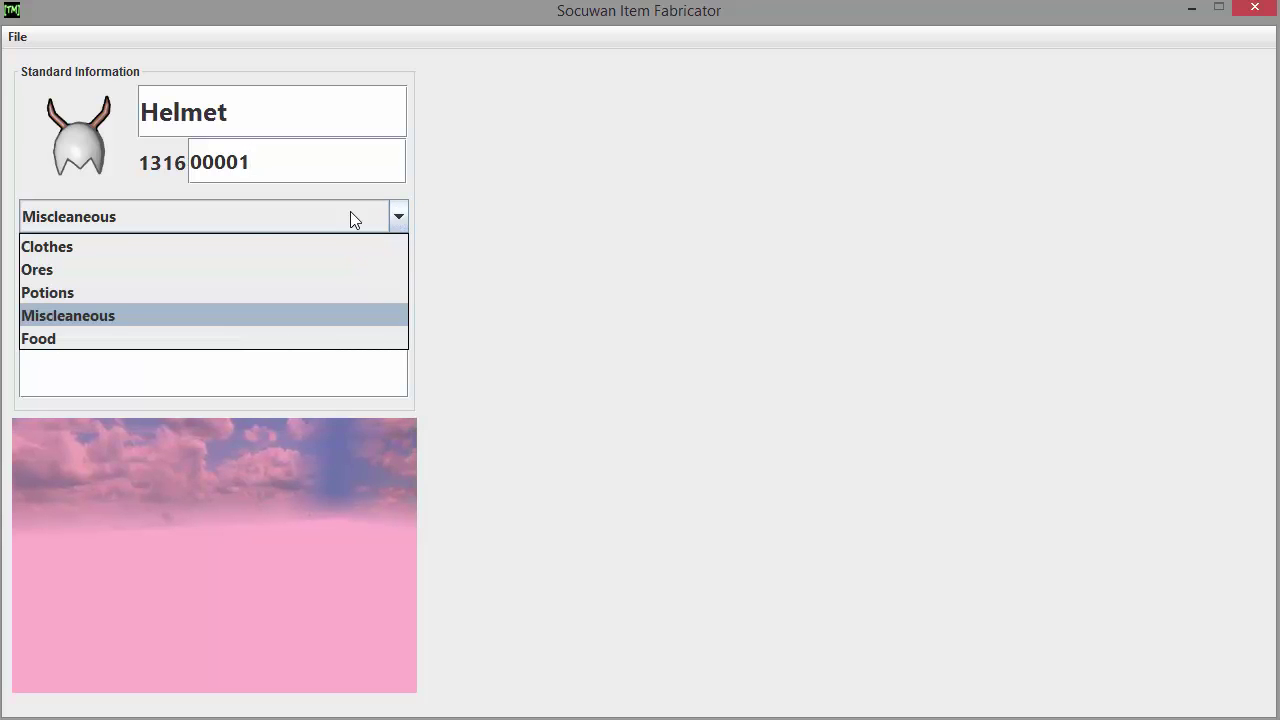
click(61, 245)
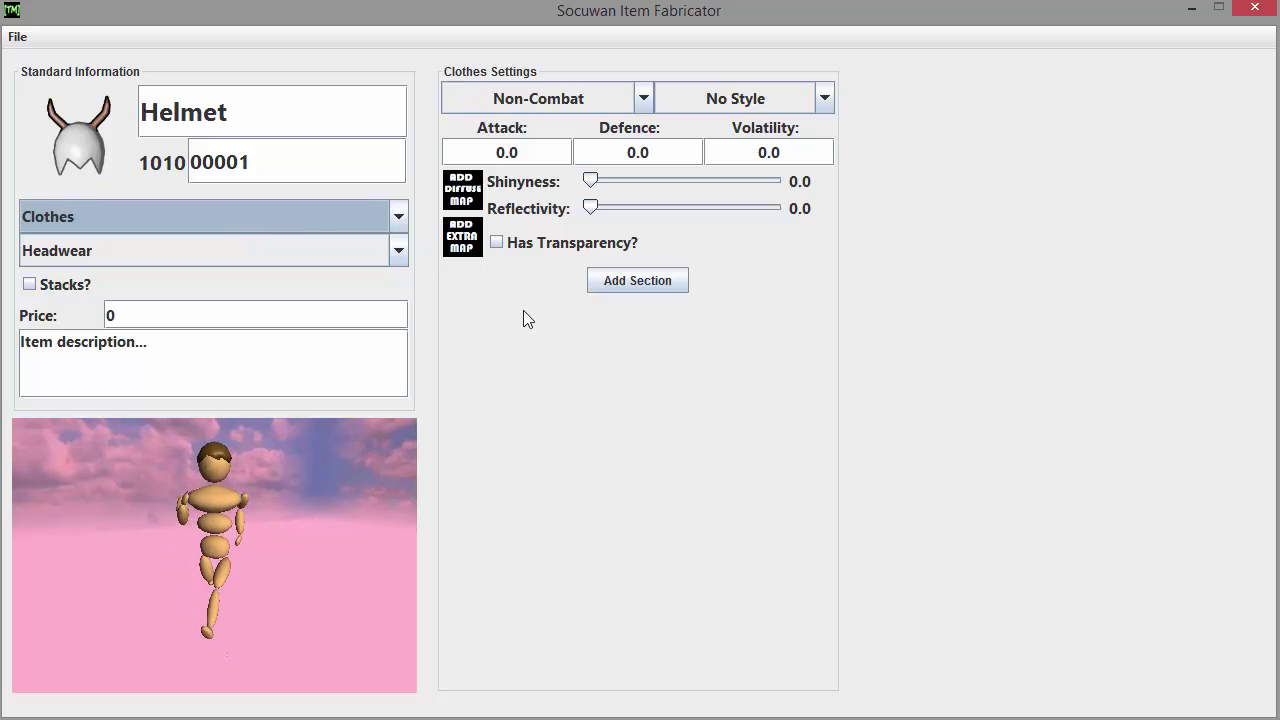
click(399, 252)
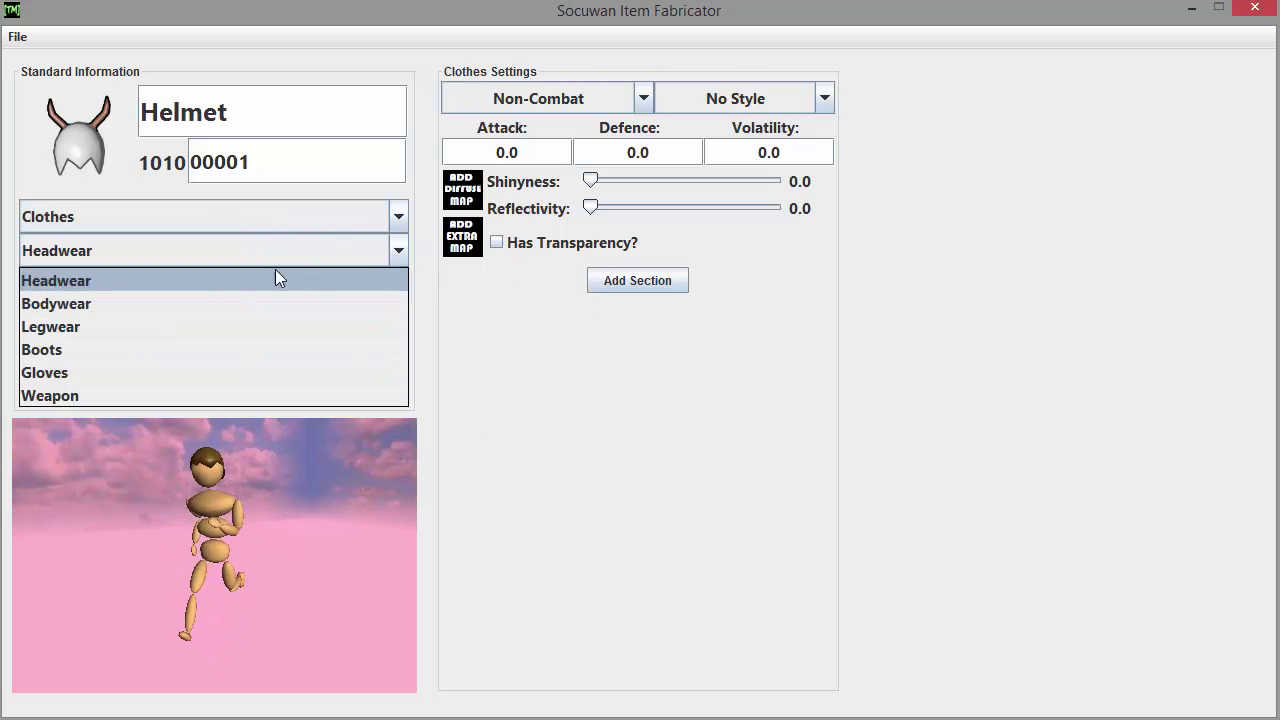
click(62, 279)
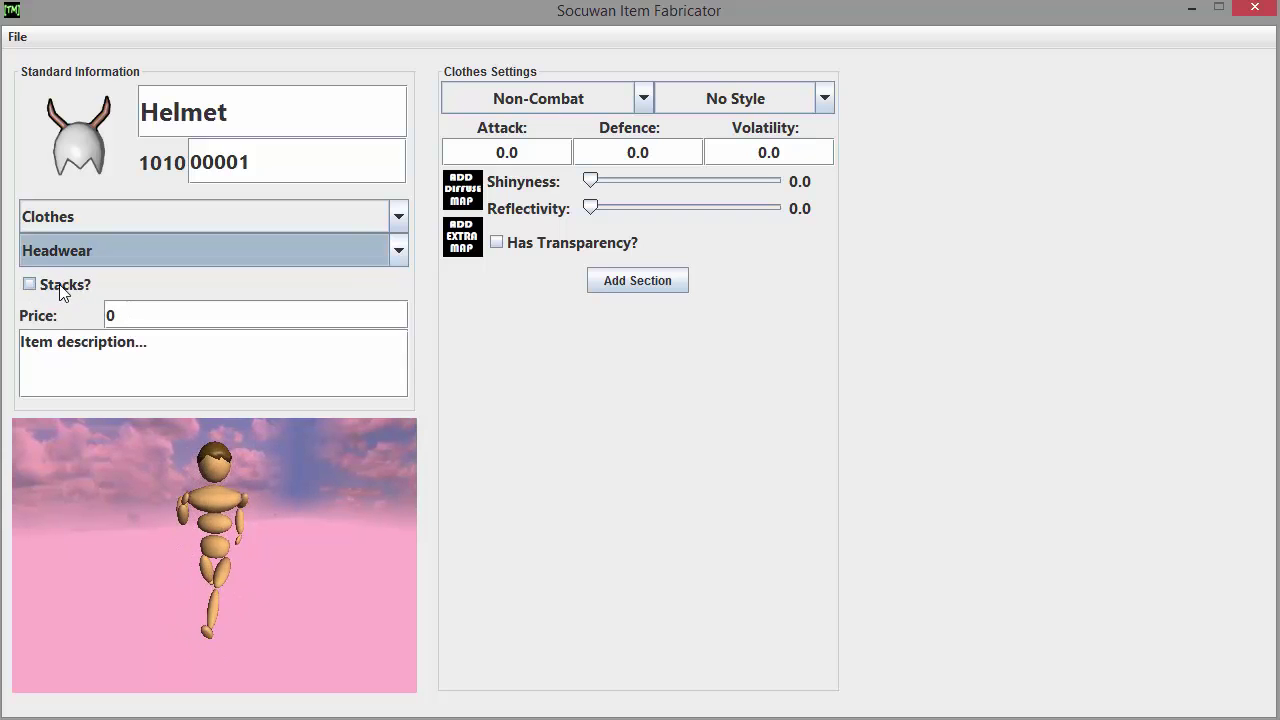
Set the price to 800 and the description to 'A spiky helmet!'.
key(Tab)
key(Tab)
text(800)
drag(196, 346, 14, 350)
text(A spiky helmet!)
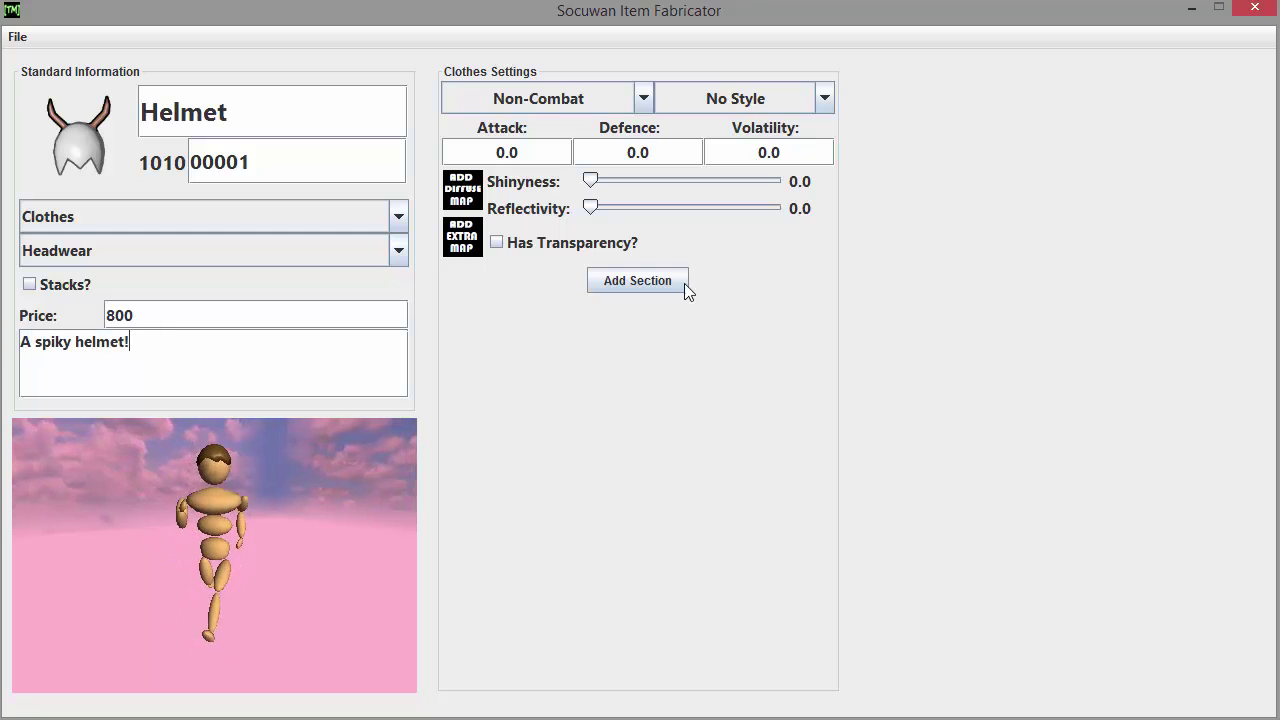
Make the Helmet Melee, Ancient style, with Attack 5.0, Defence 700.0, Volatility 30.3.
click(613, 99)
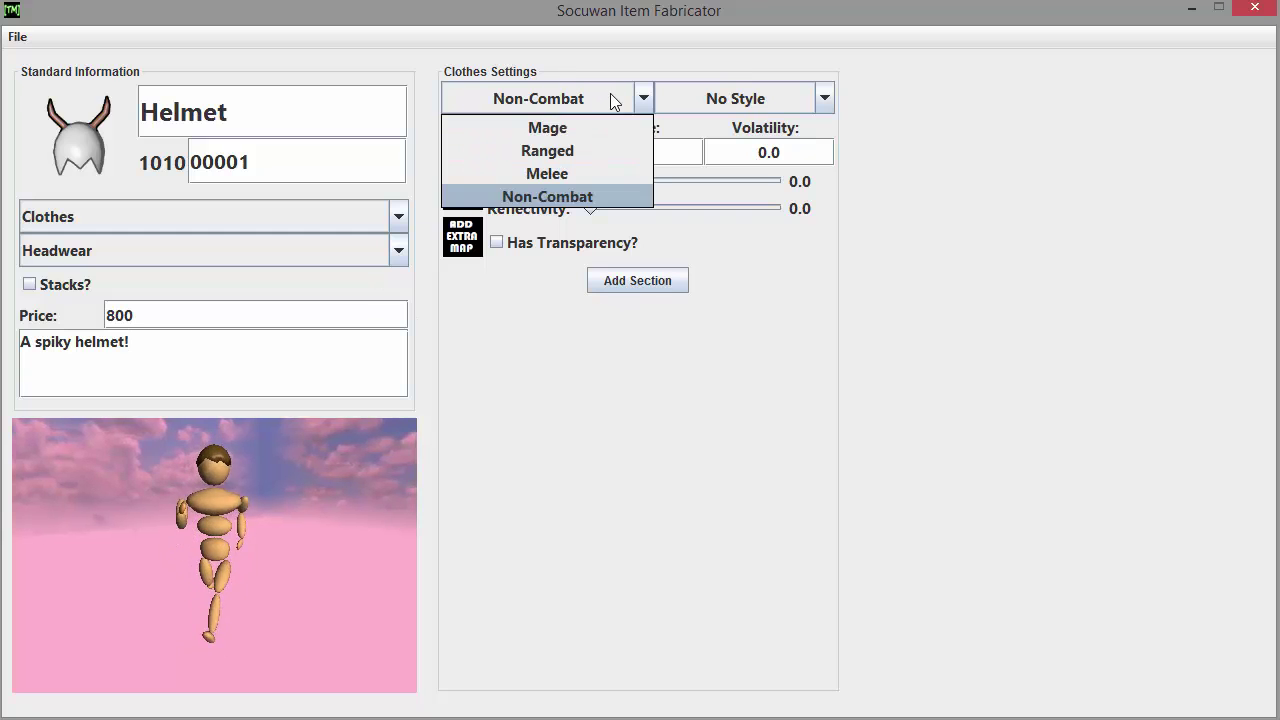
click(543, 172)
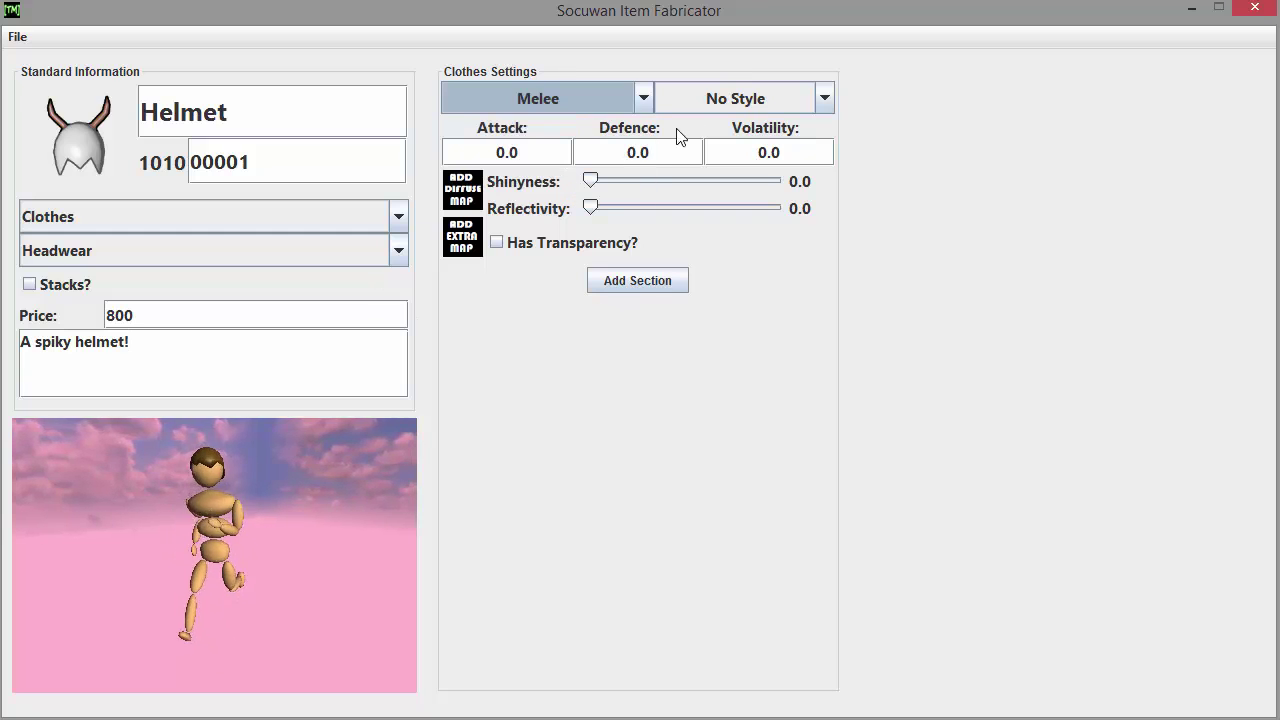
click(747, 100)
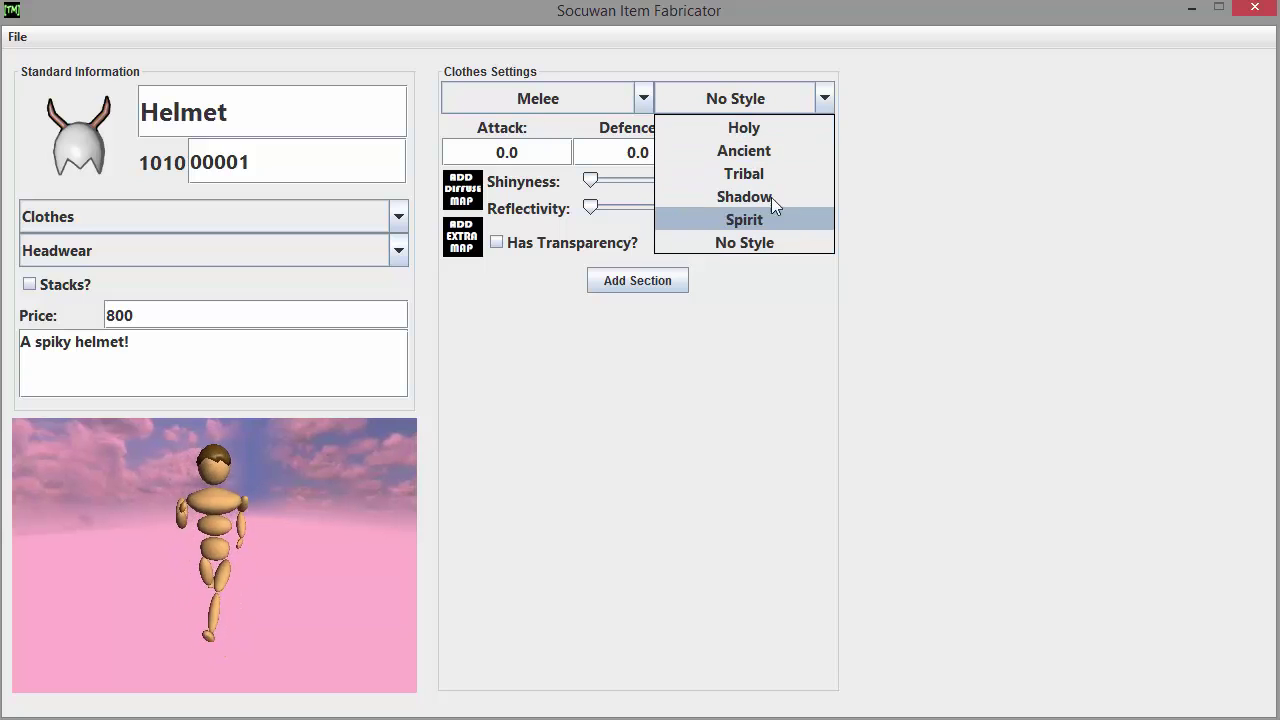
click(756, 150)
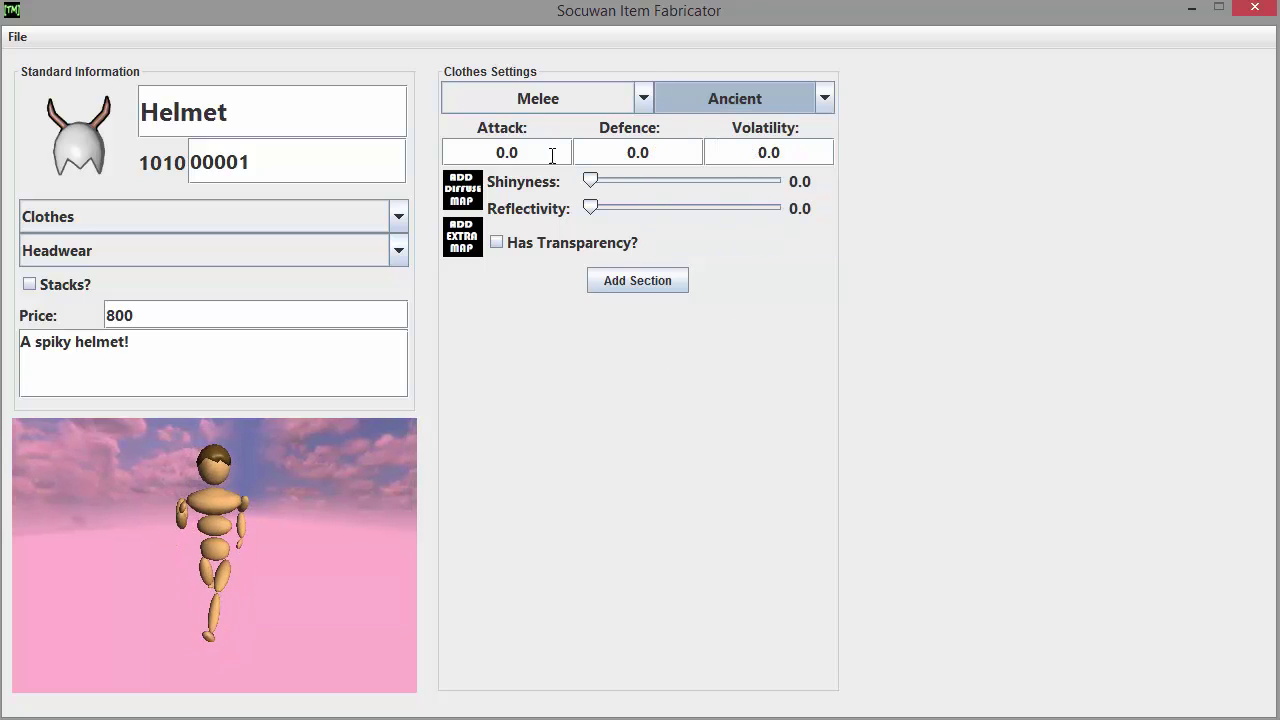
click(462, 152)
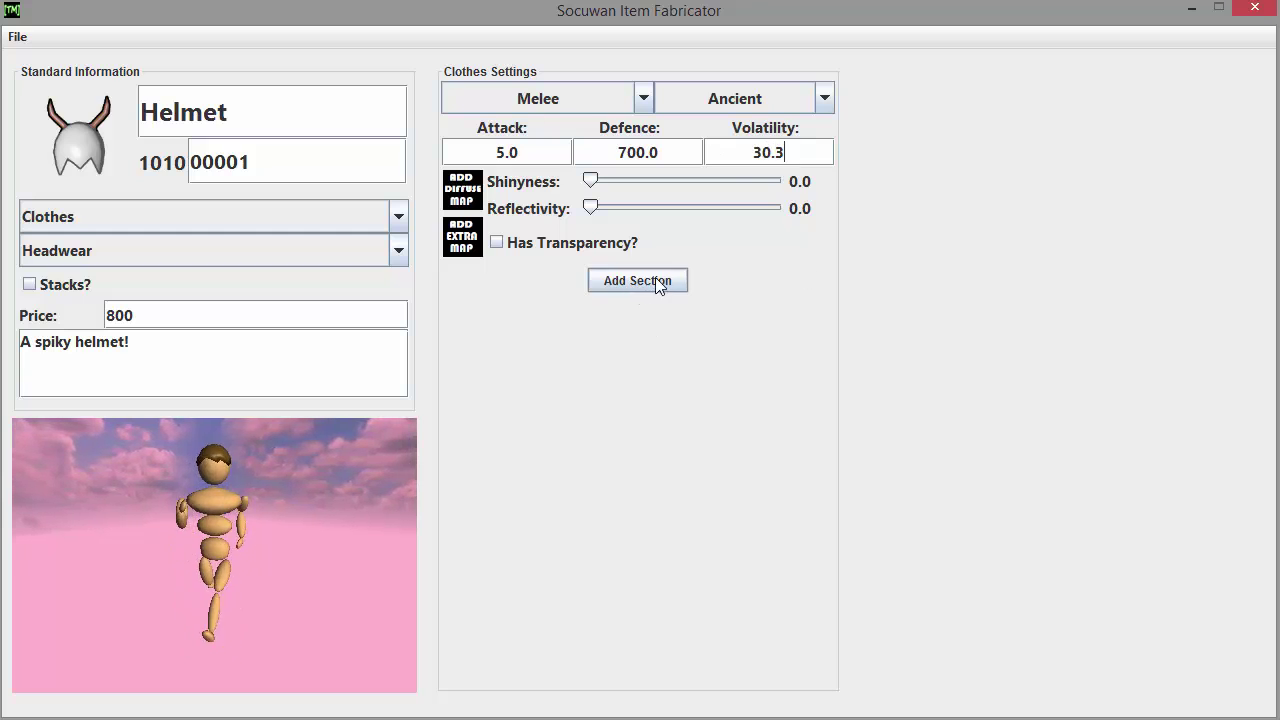
Add a Head model section and attach the horned helmet model to it.
click(615, 282)
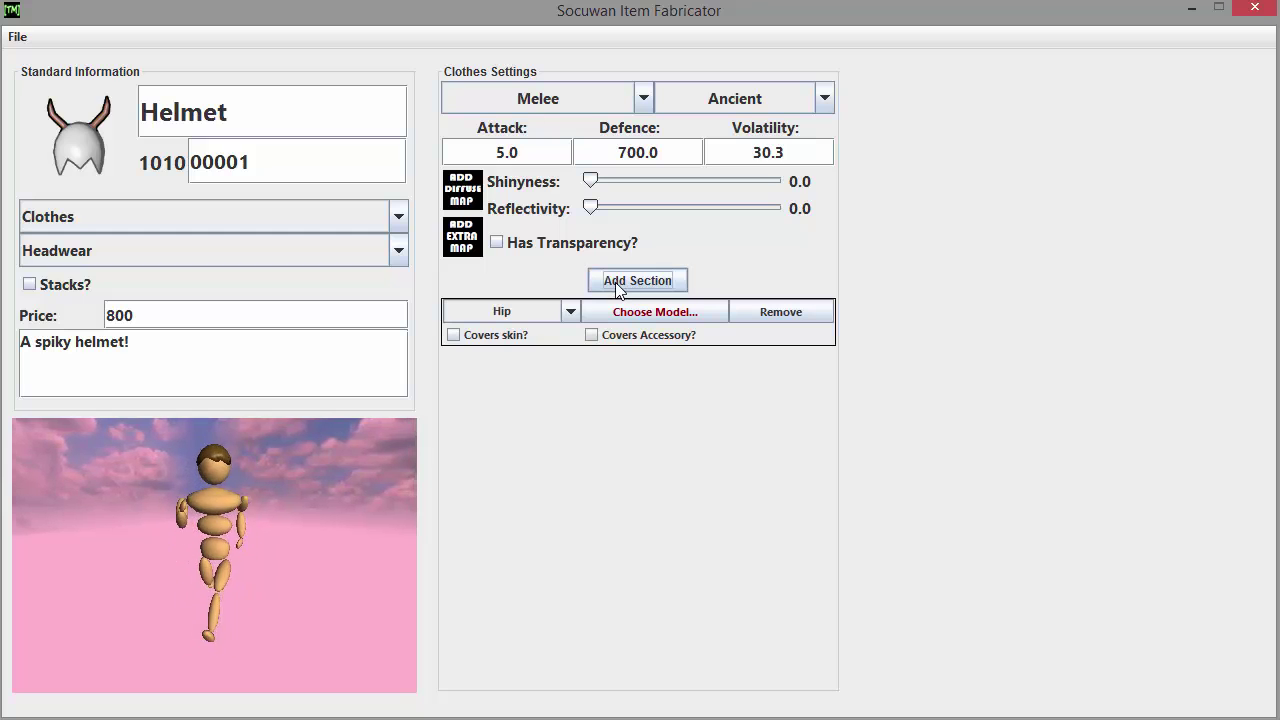
click(569, 312)
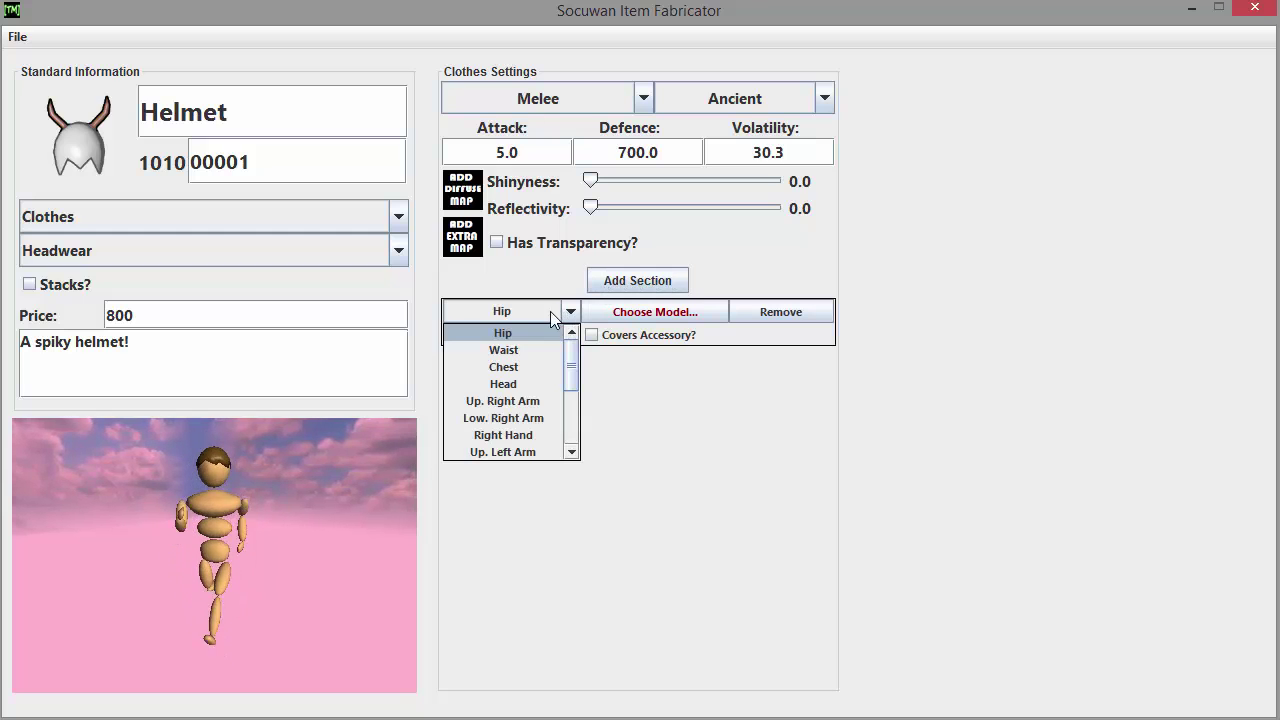
click(503, 384)
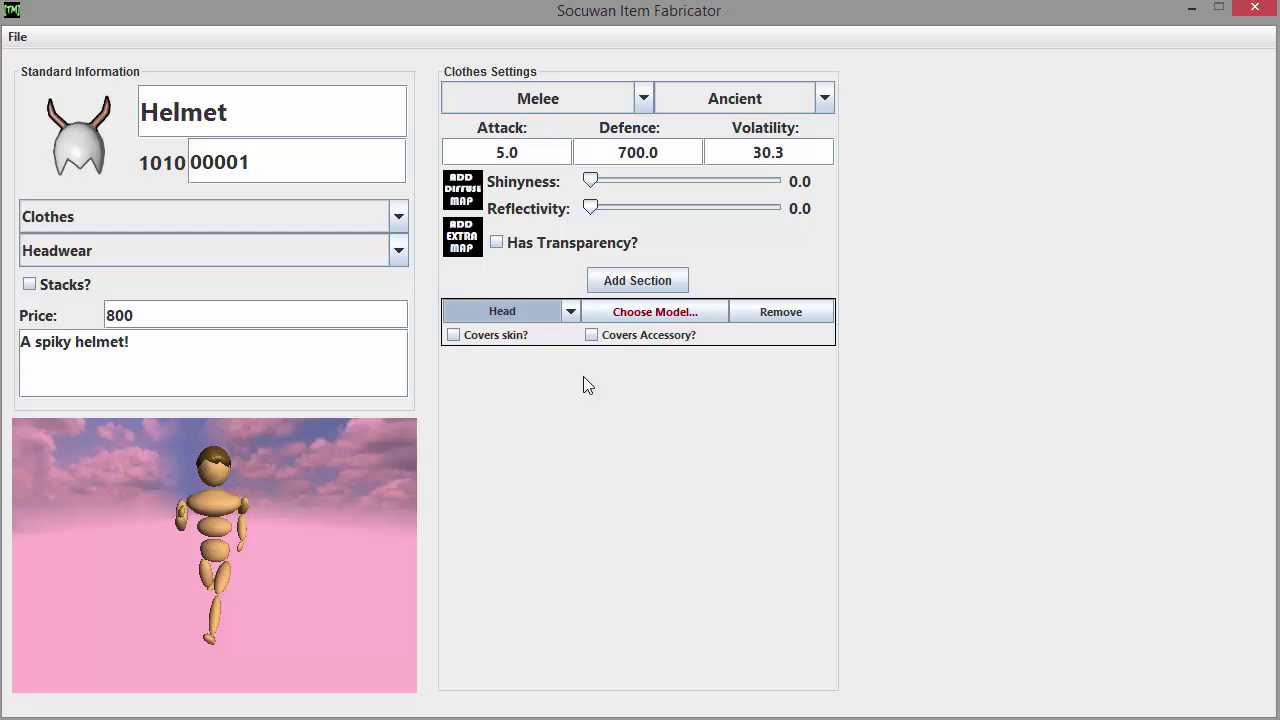
click(650, 313)
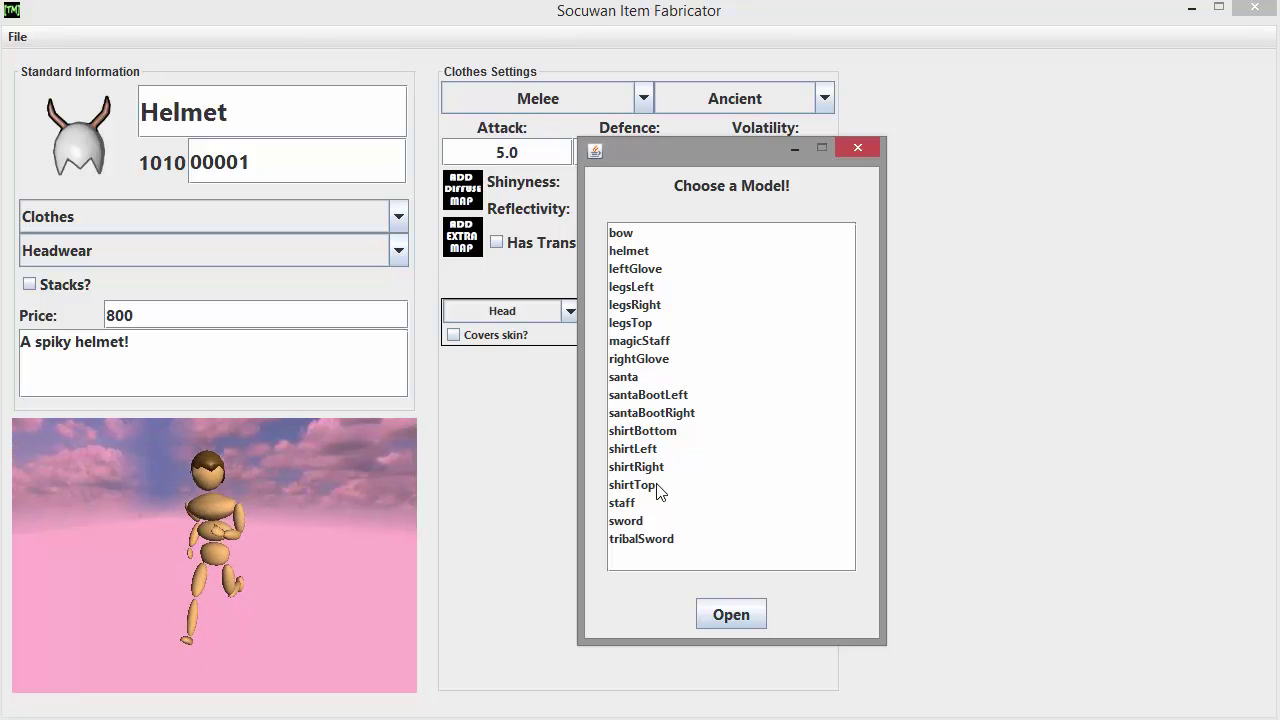
click(630, 252)
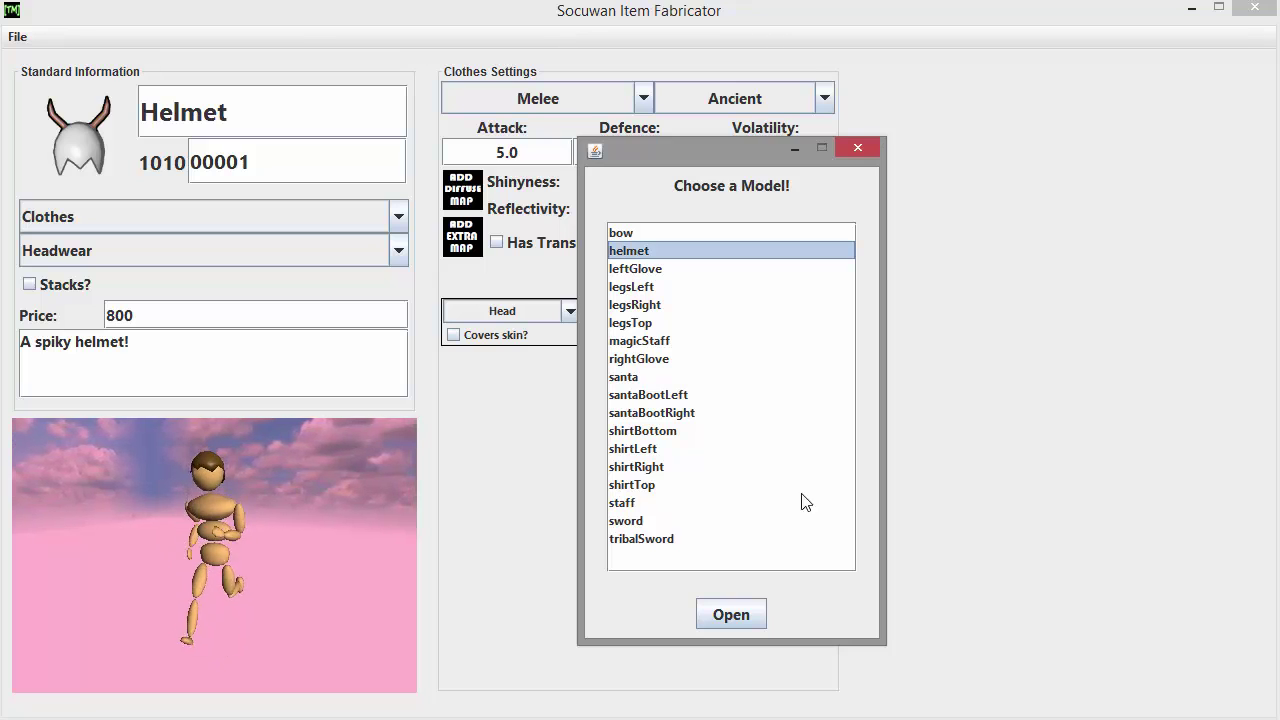
click(730, 615)
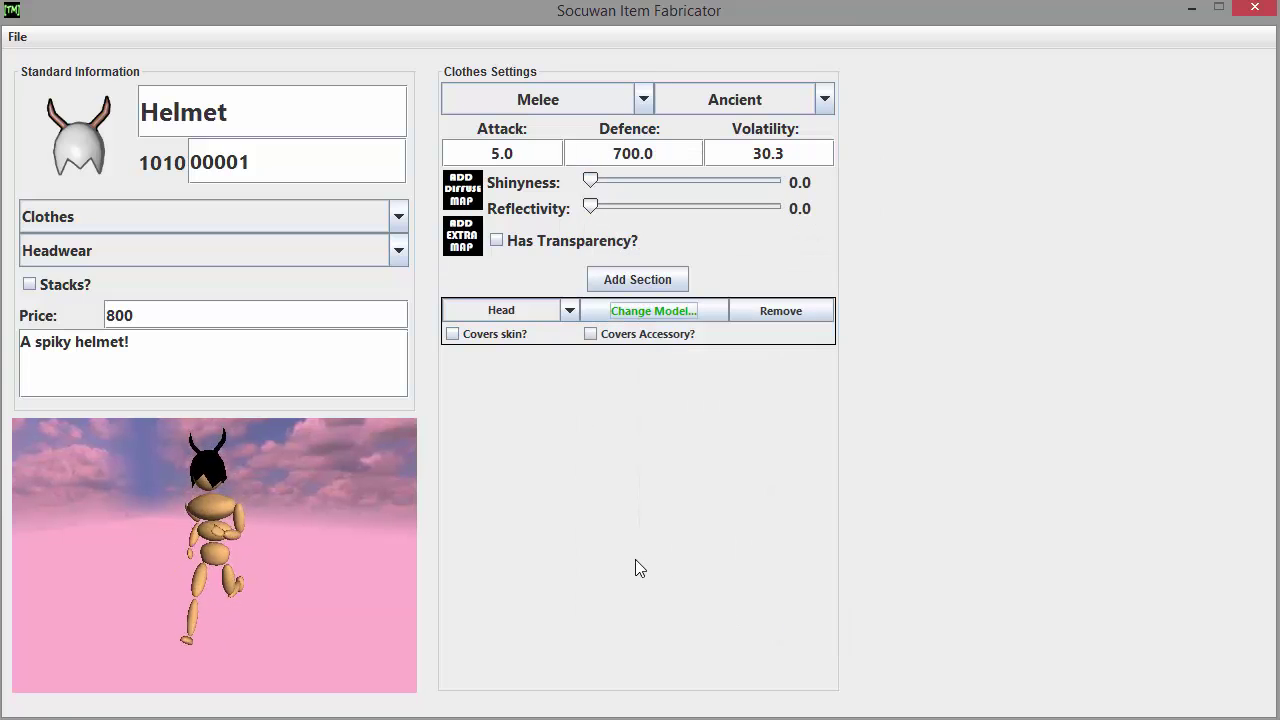
mouse_move(178, 485)
mouse_down()
mouse_move(226, 486)
mouse_move(245, 470)
mouse_move(238, 491)
mouse_move(178, 487)
mouse_up()
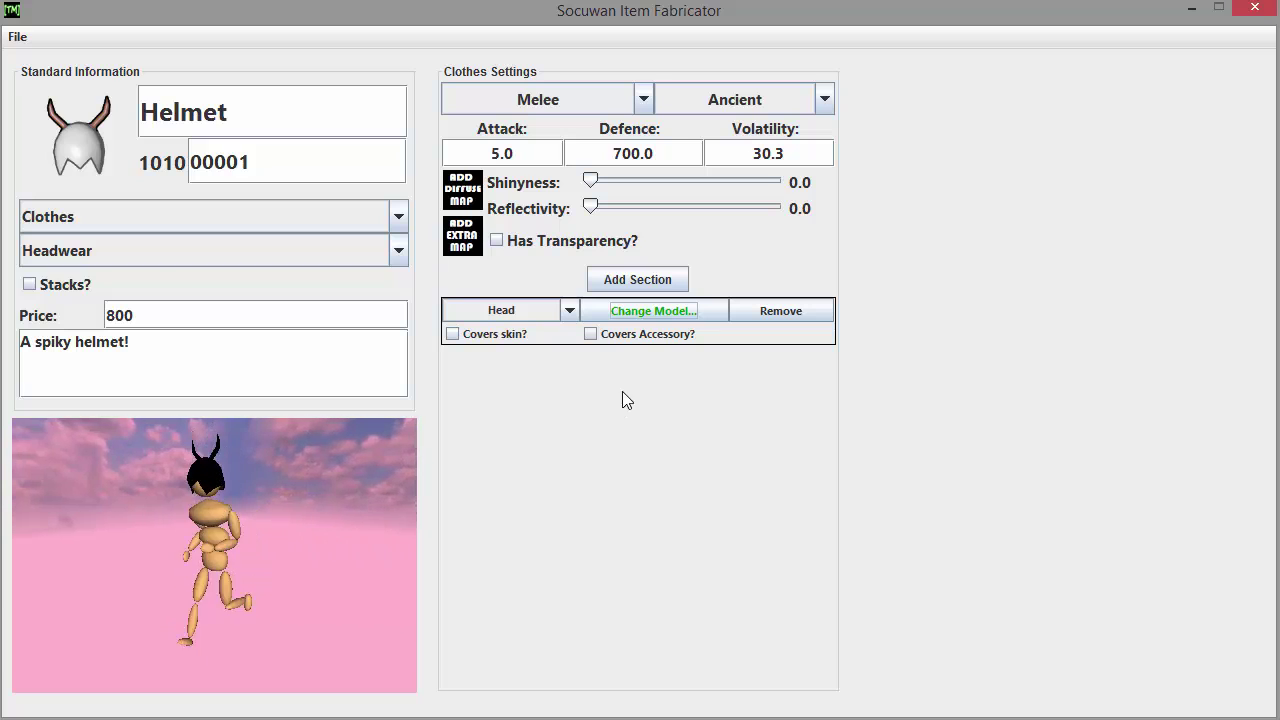
Make the helmet cover accessories while leaving Covers skin? unticked.
click(590, 334)
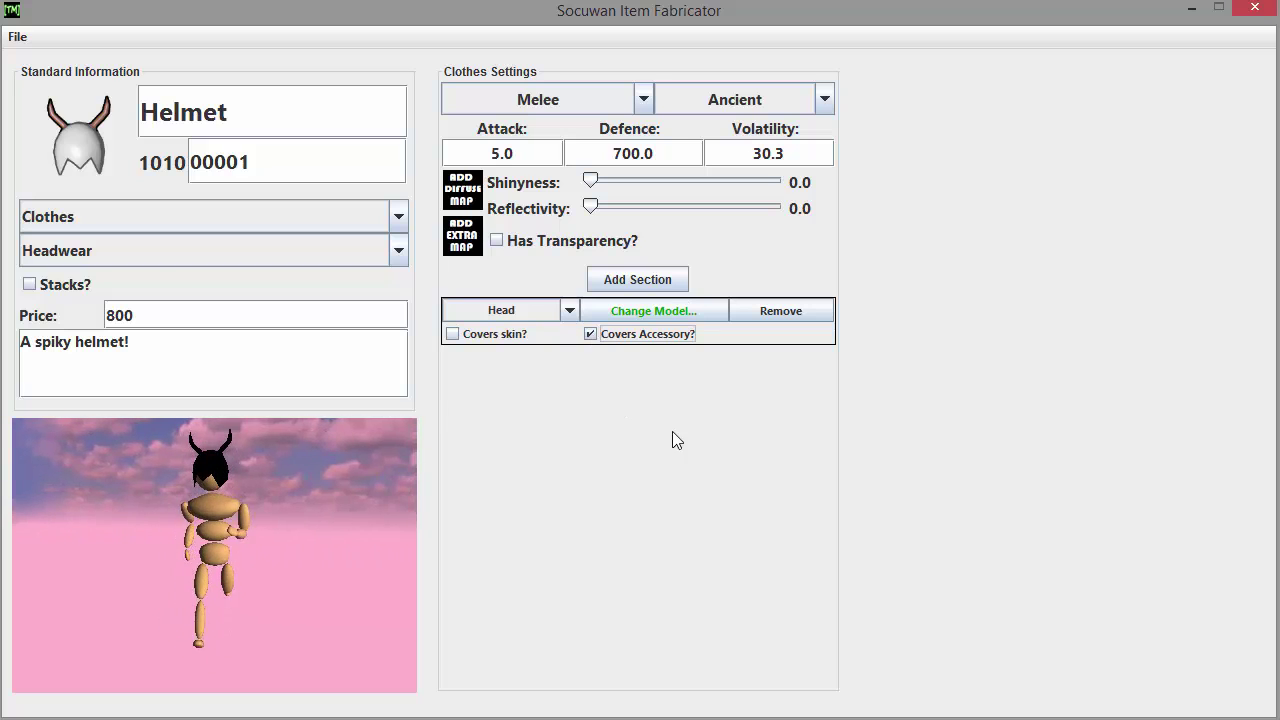
click(453, 335)
click(453, 335)
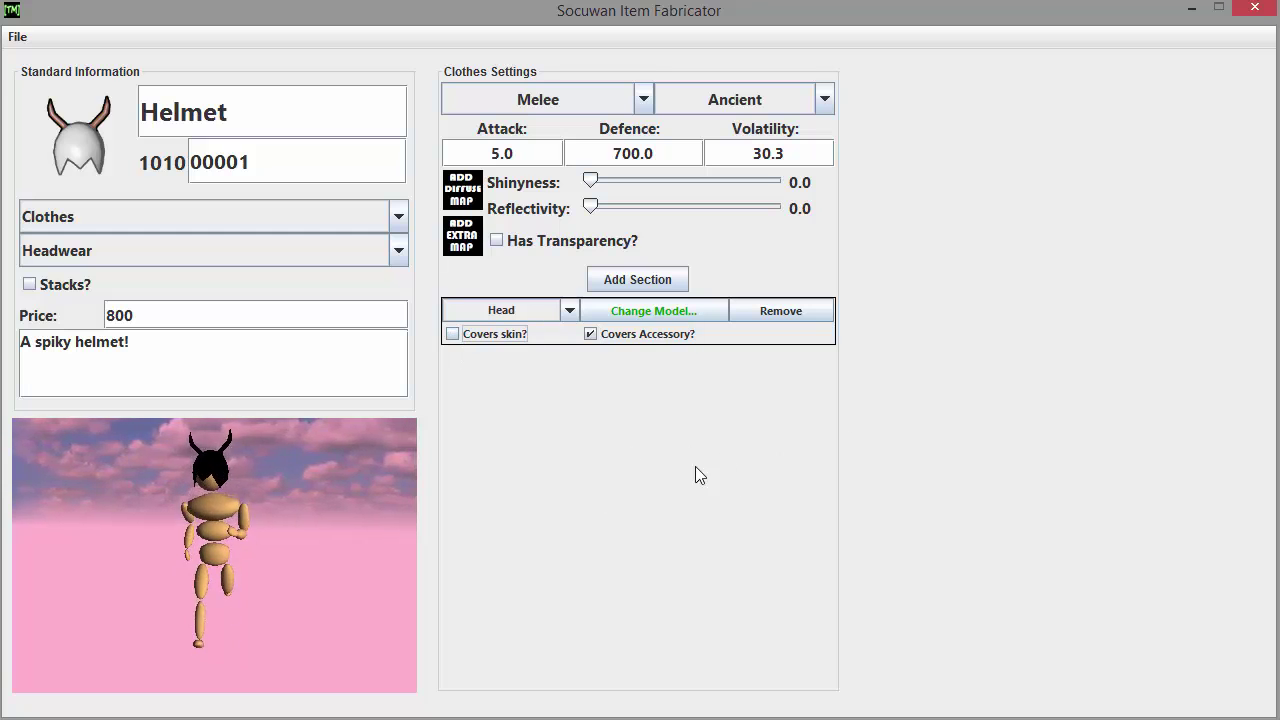
Apply the hornHat diffuse map and set Shinyness 0.575 and Reflectivity 0.800.
click(470, 195)
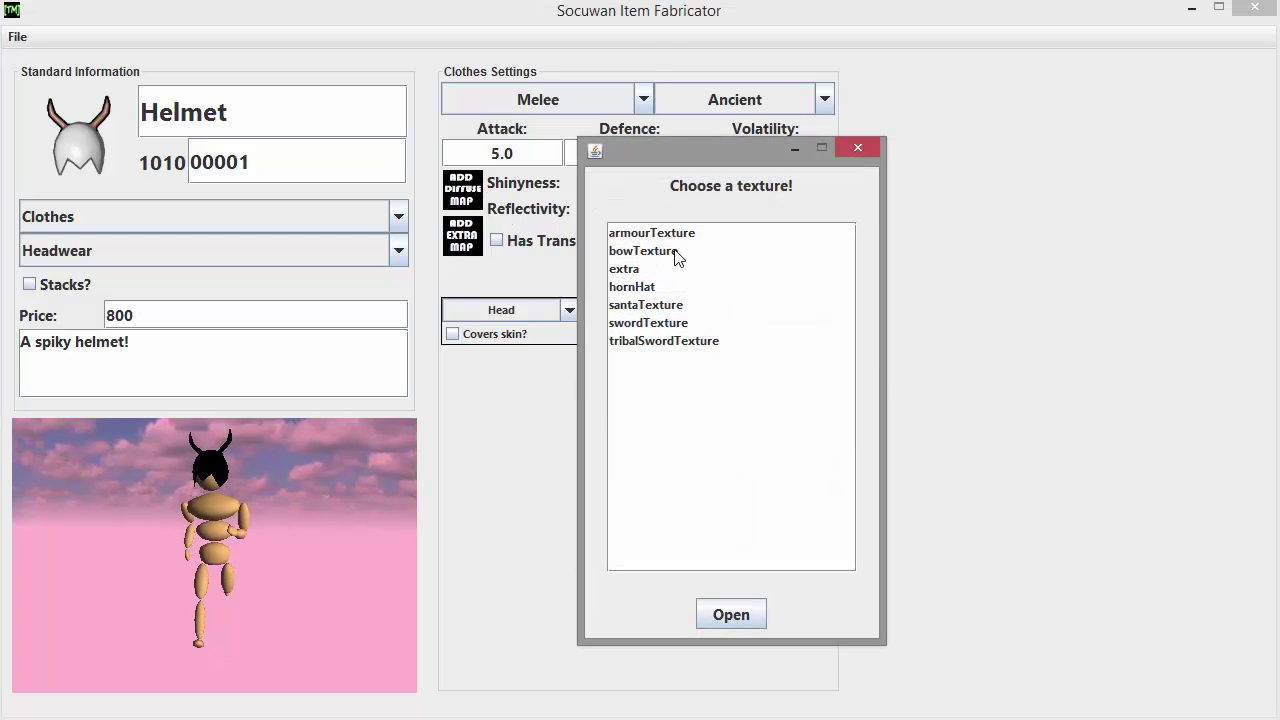
click(640, 287)
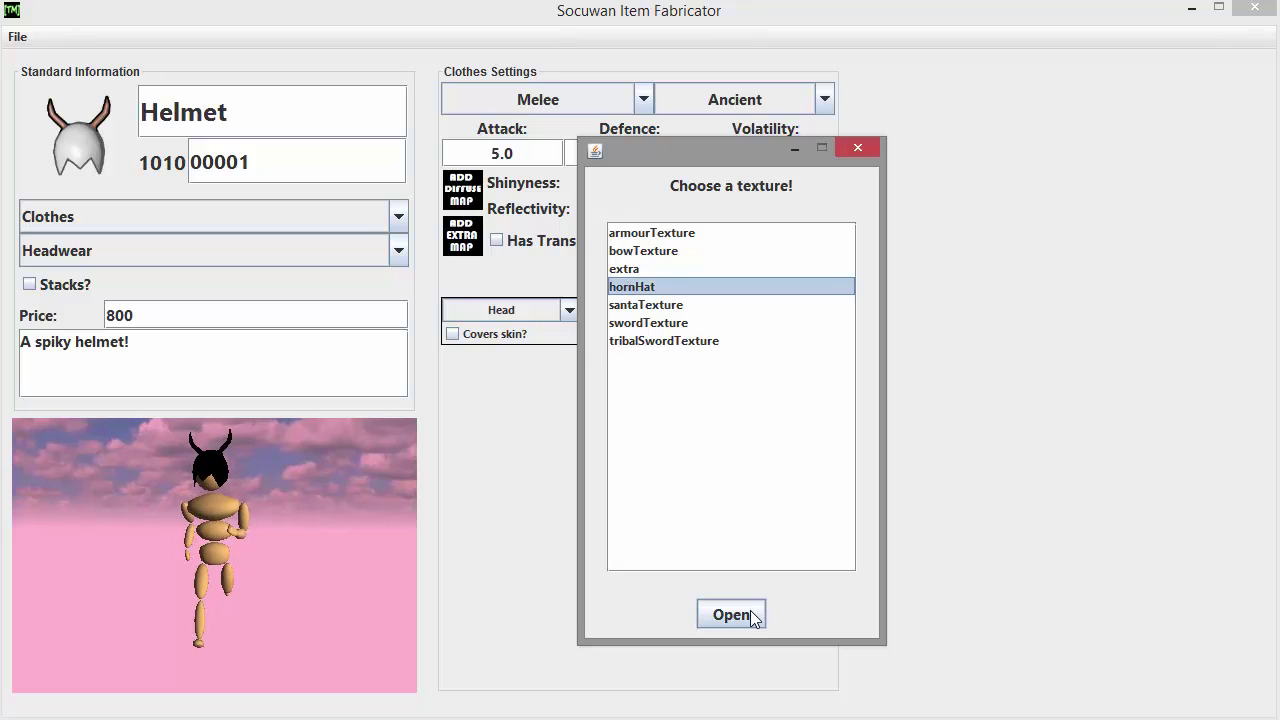
click(750, 612)
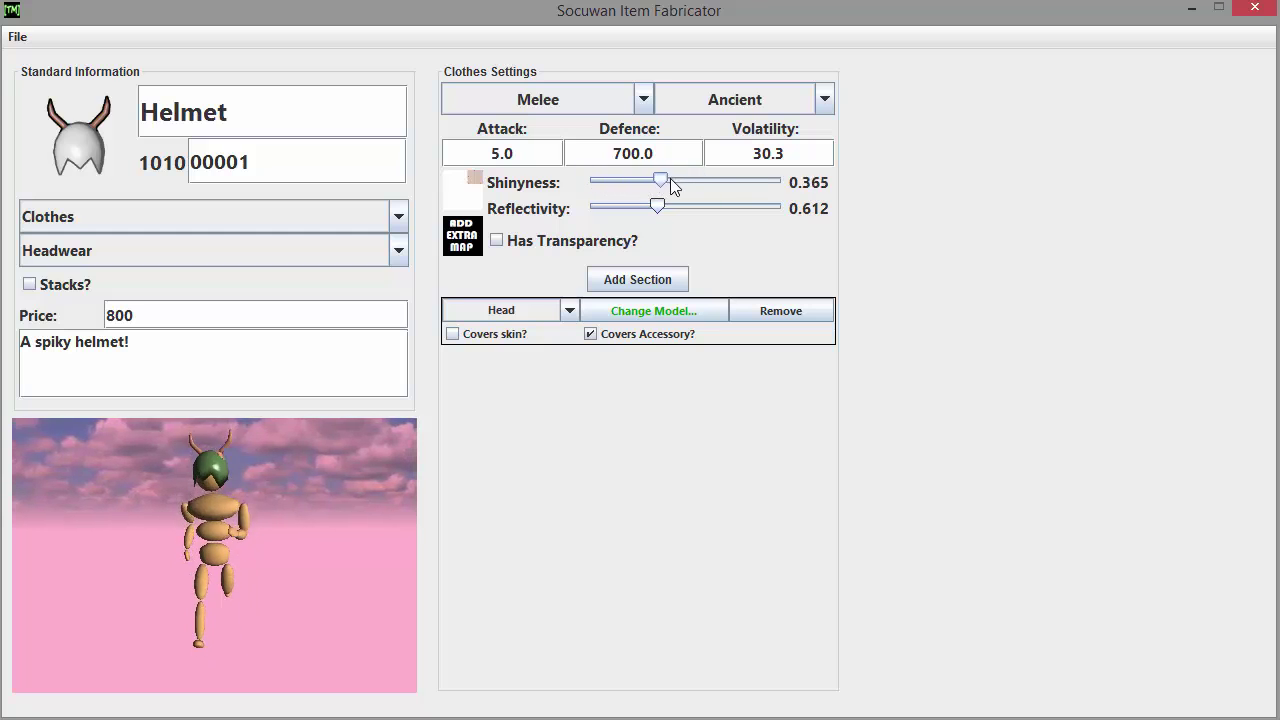
mouse_move(729, 190)
mouse_down()
mouse_move(707, 183)
mouse_move(643, 206)
mouse_move(667, 207)
mouse_up()
drag(706, 182, 700, 182)
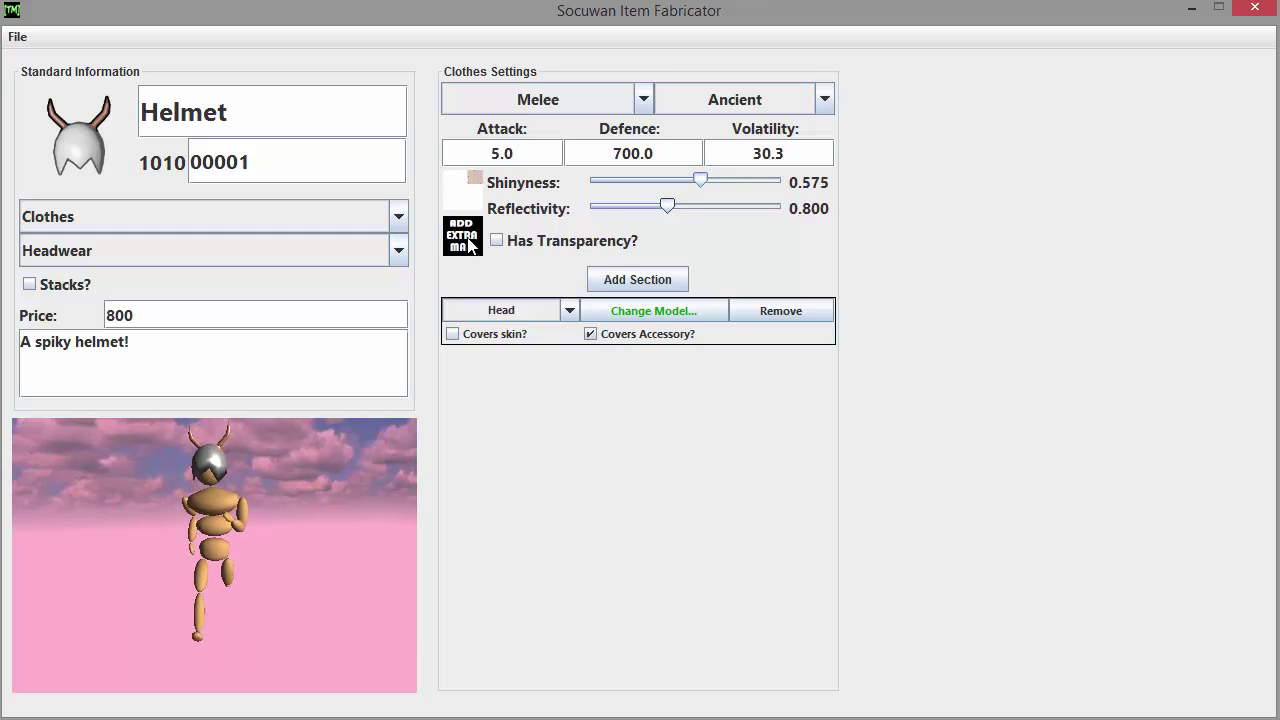
Apply the extra texture as the helmet's extra map, leaving Glows? unticked.
click(470, 246)
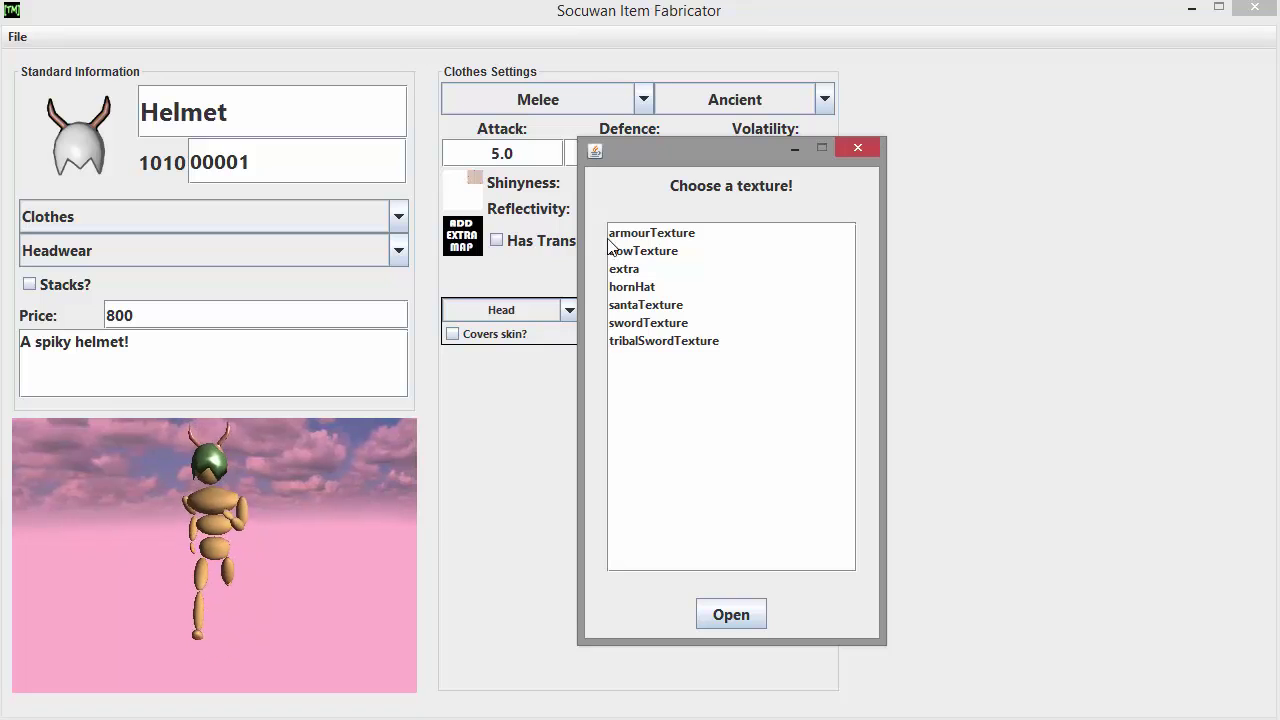
click(638, 269)
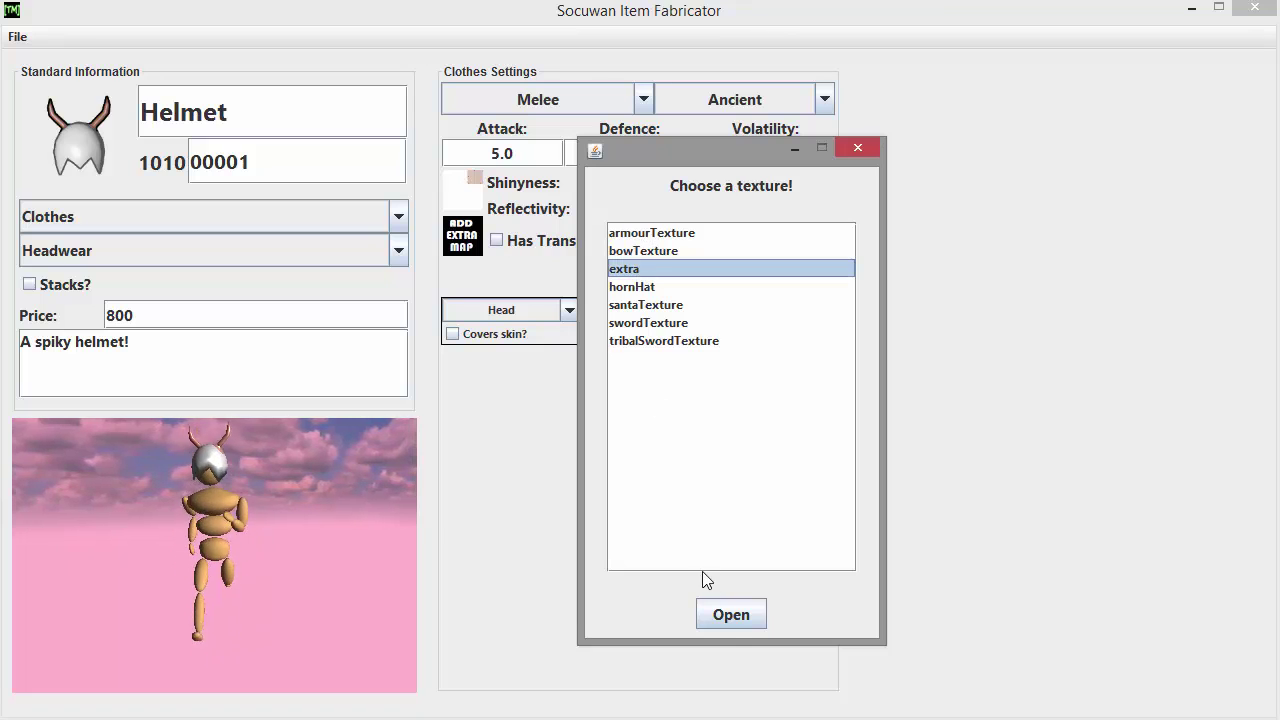
click(731, 615)
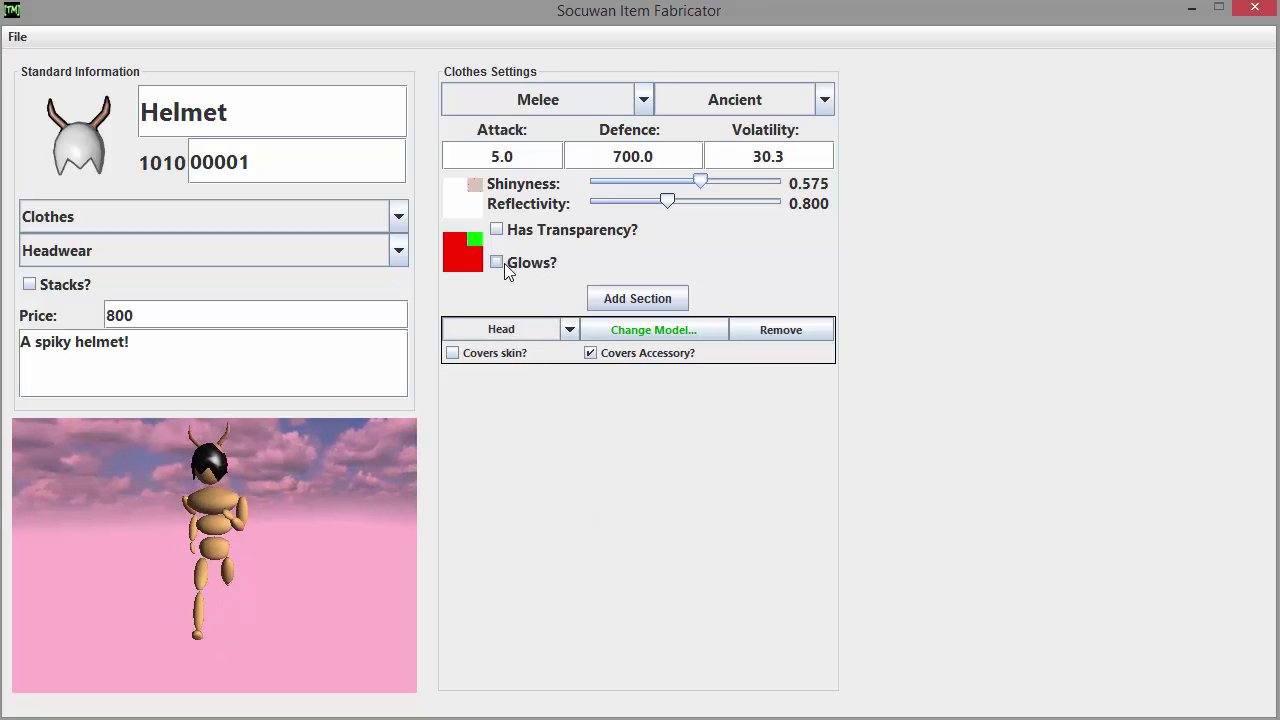
drag(376, 422, 174, 461)
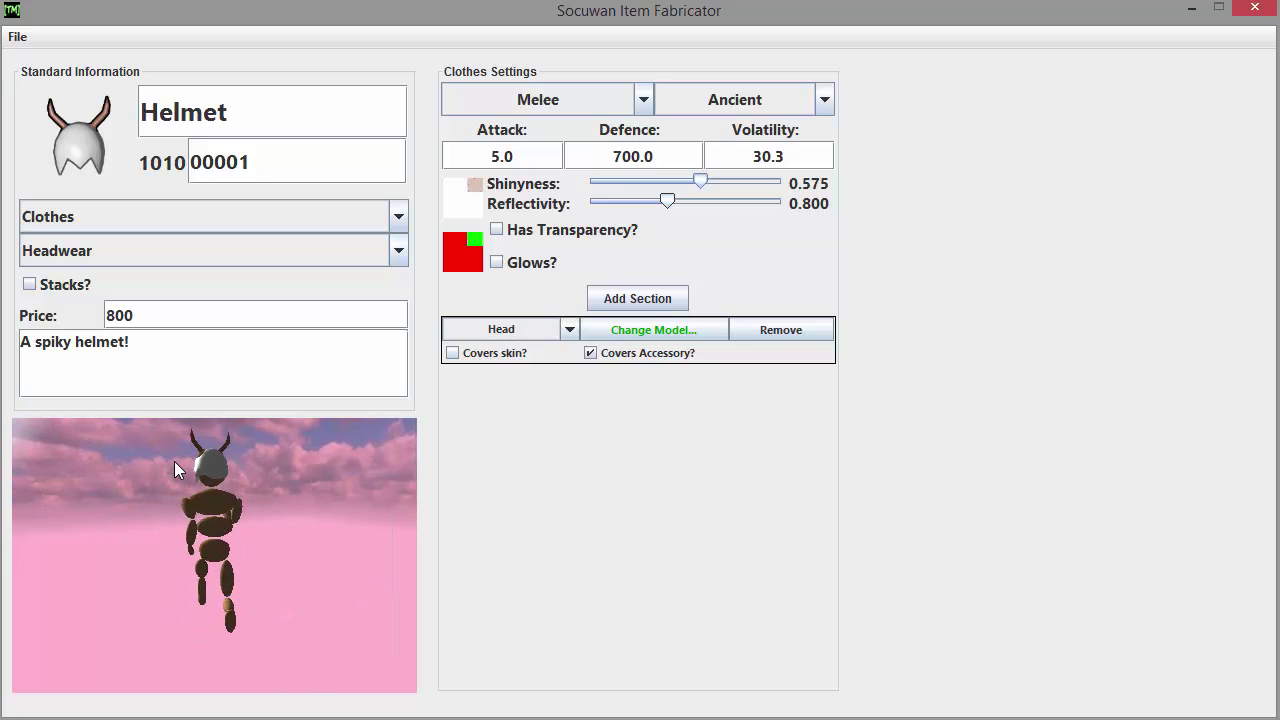
click(498, 263)
click(498, 263)
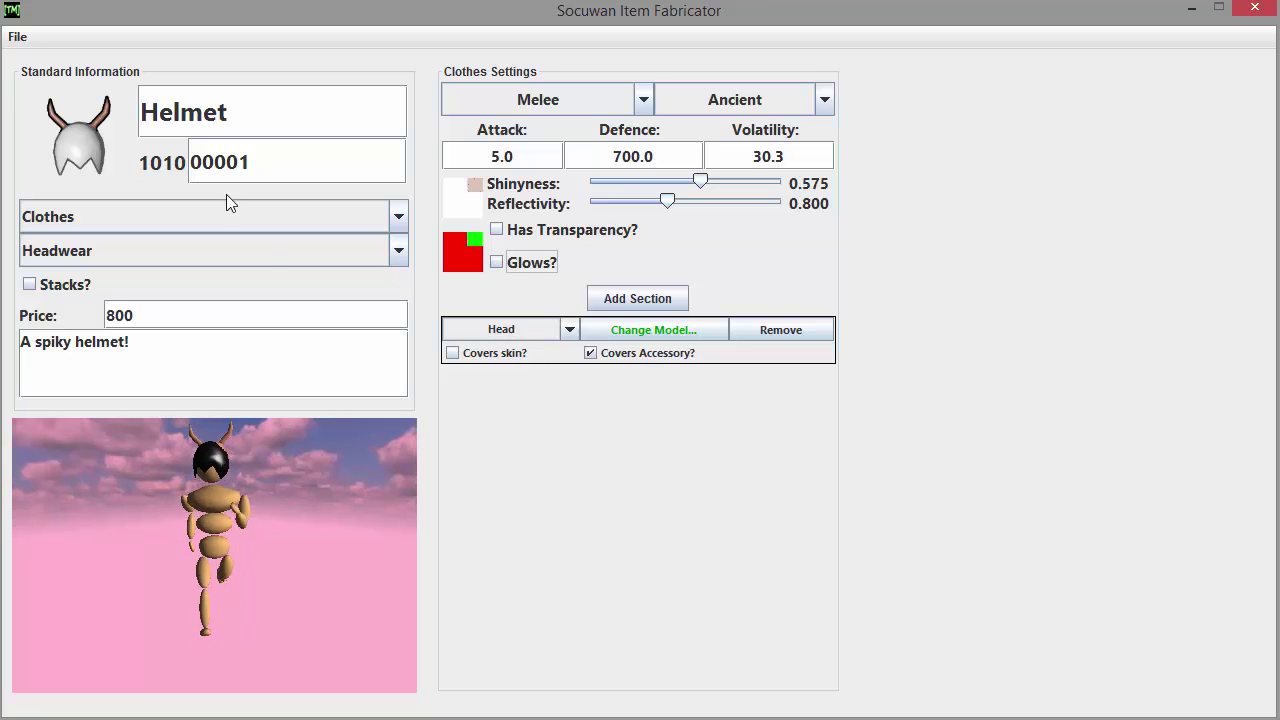
Save the Helmet item and open its 101000001_Helmet folder under saves.
click(17, 36)
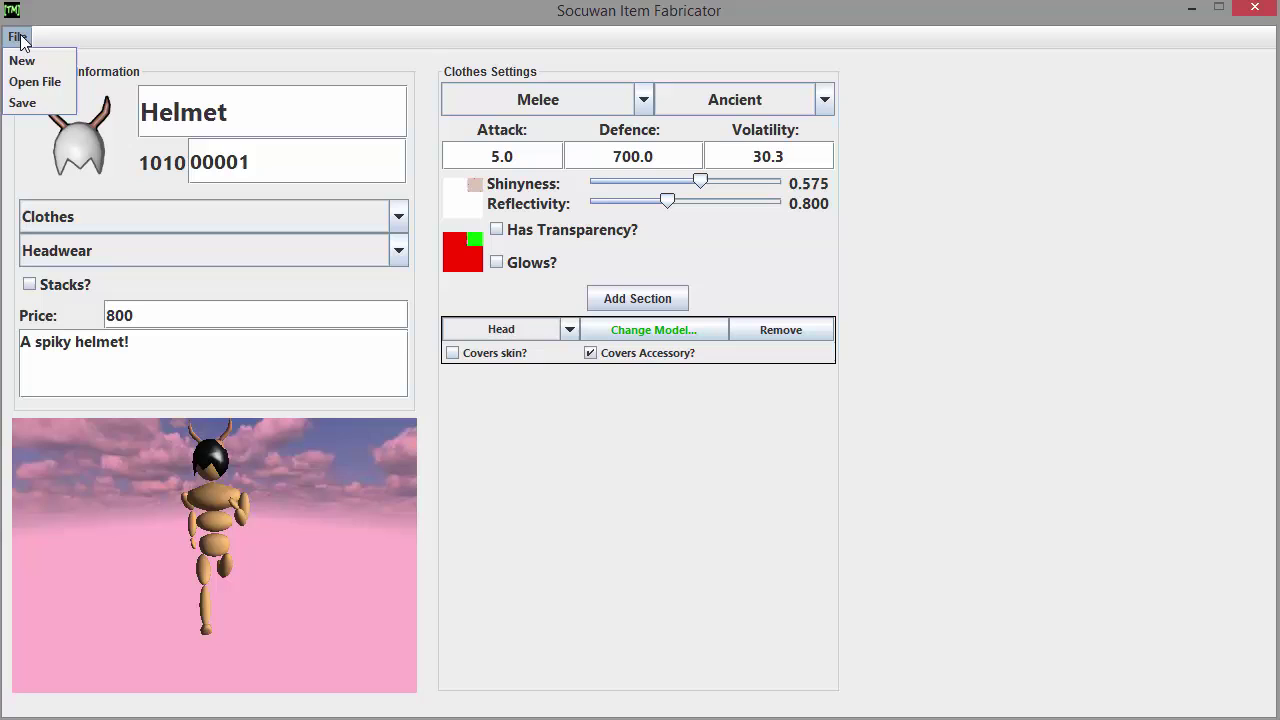
click(24, 103)
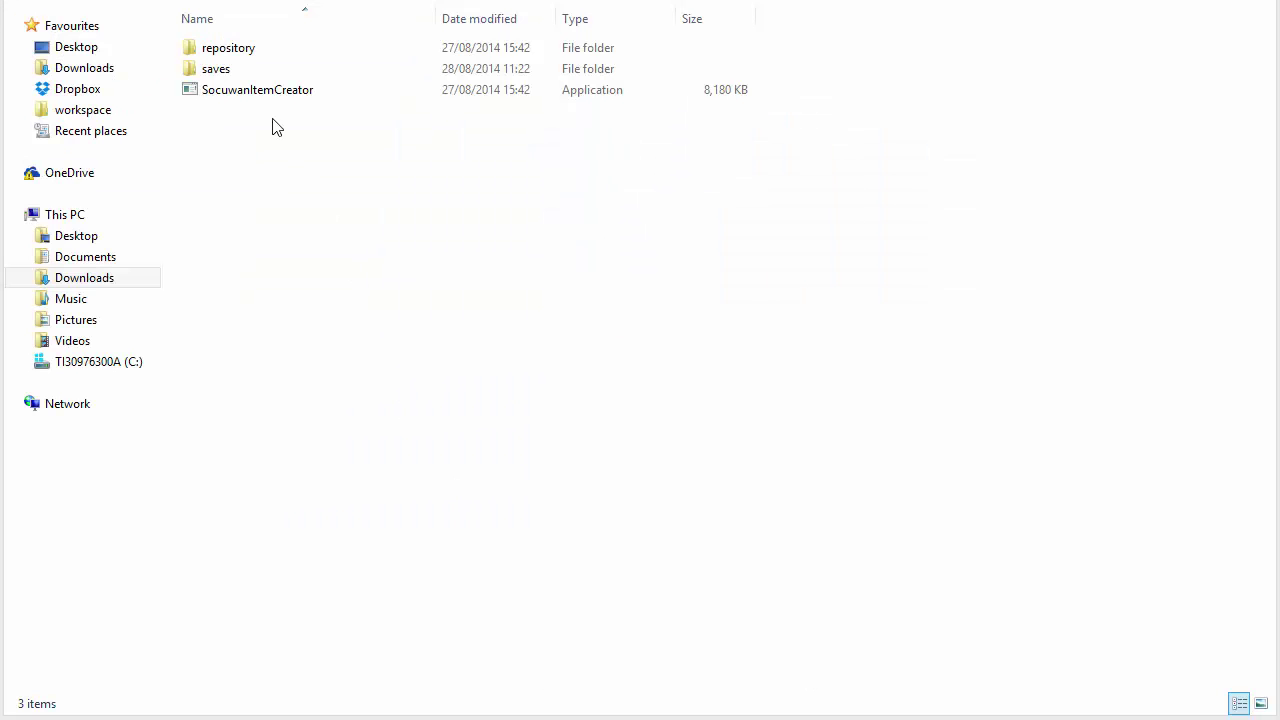
double_click(212, 70)
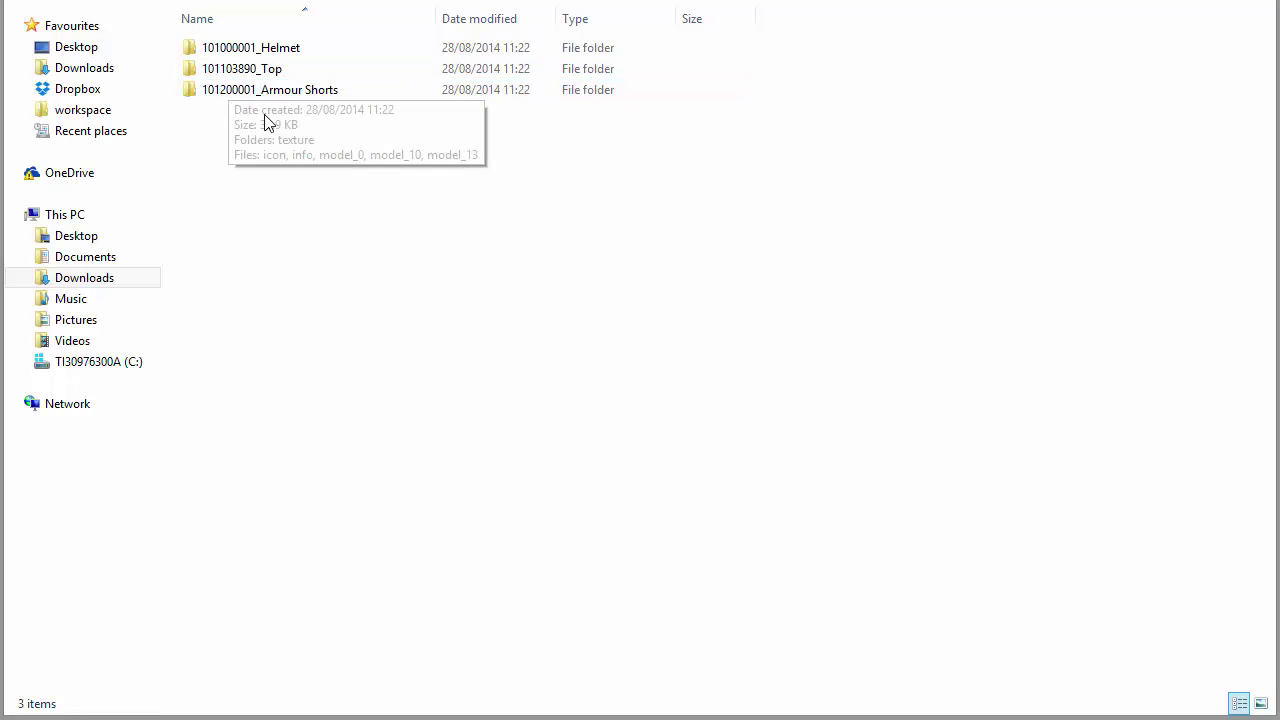
click(287, 55)
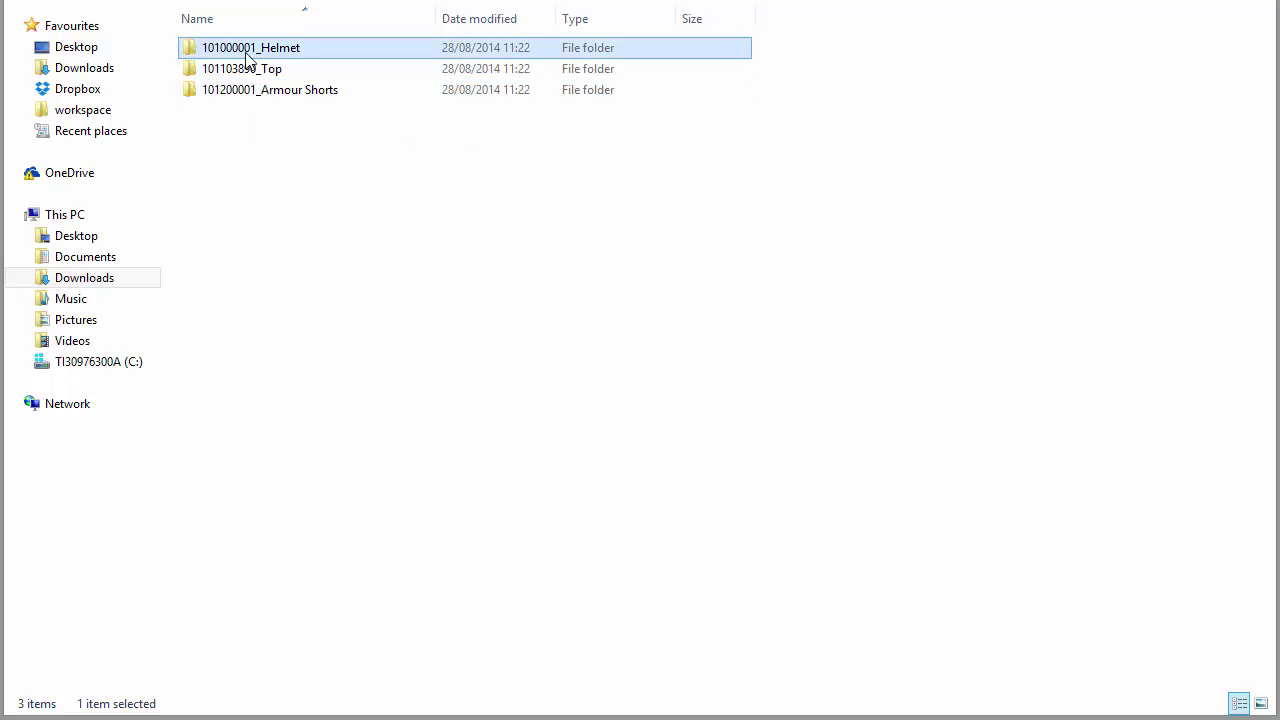
double_click(301, 53)
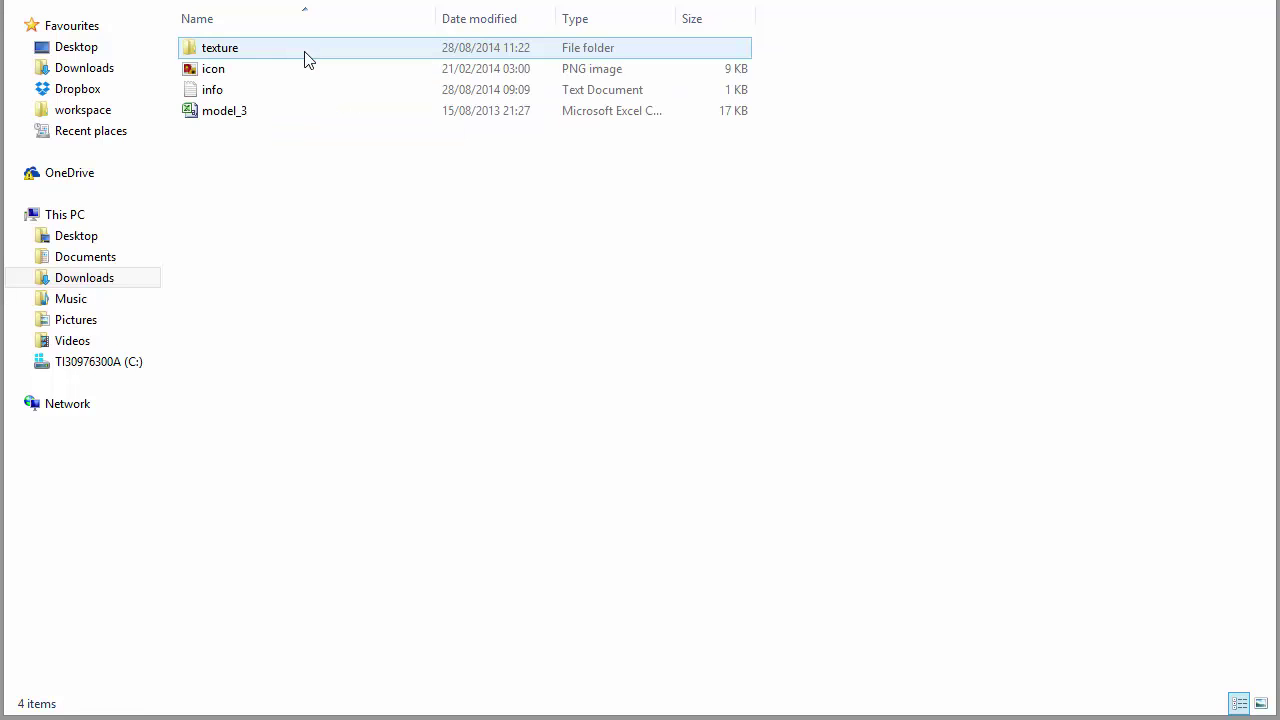
View the Helmet's icon image, then open its info text file.
double_click(234, 69)
click(1247, 61)
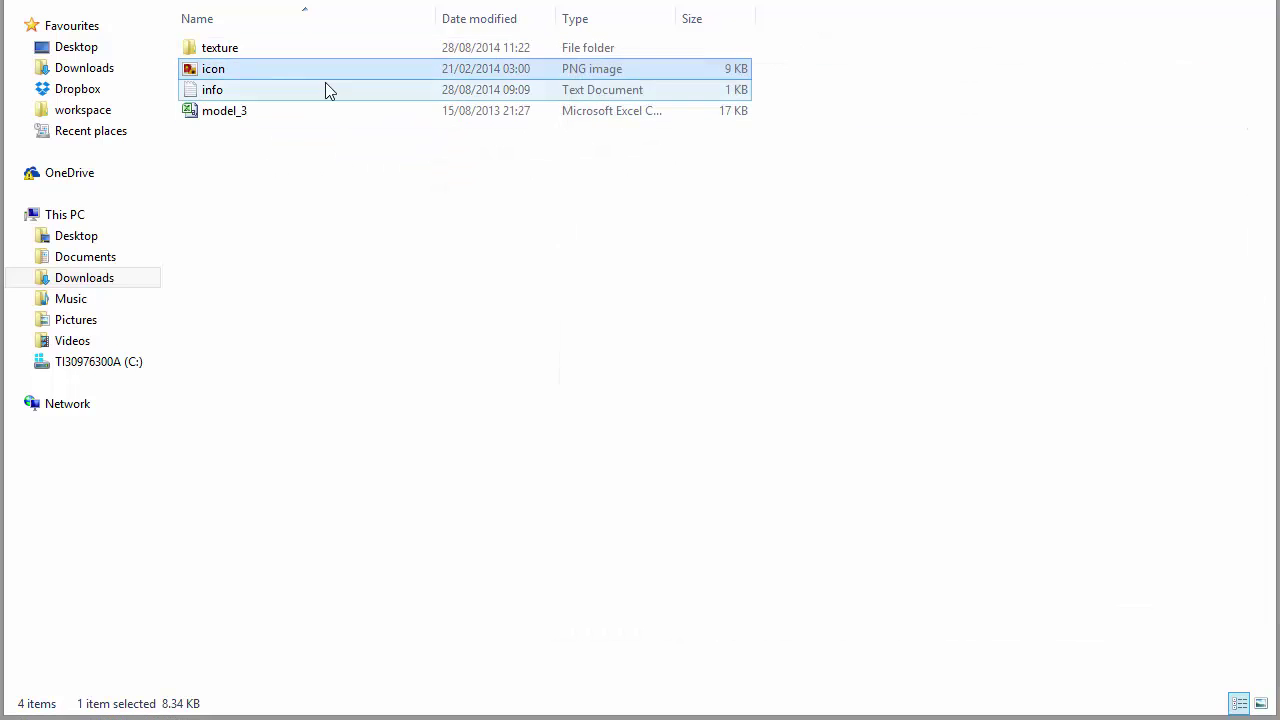
double_click(214, 89)
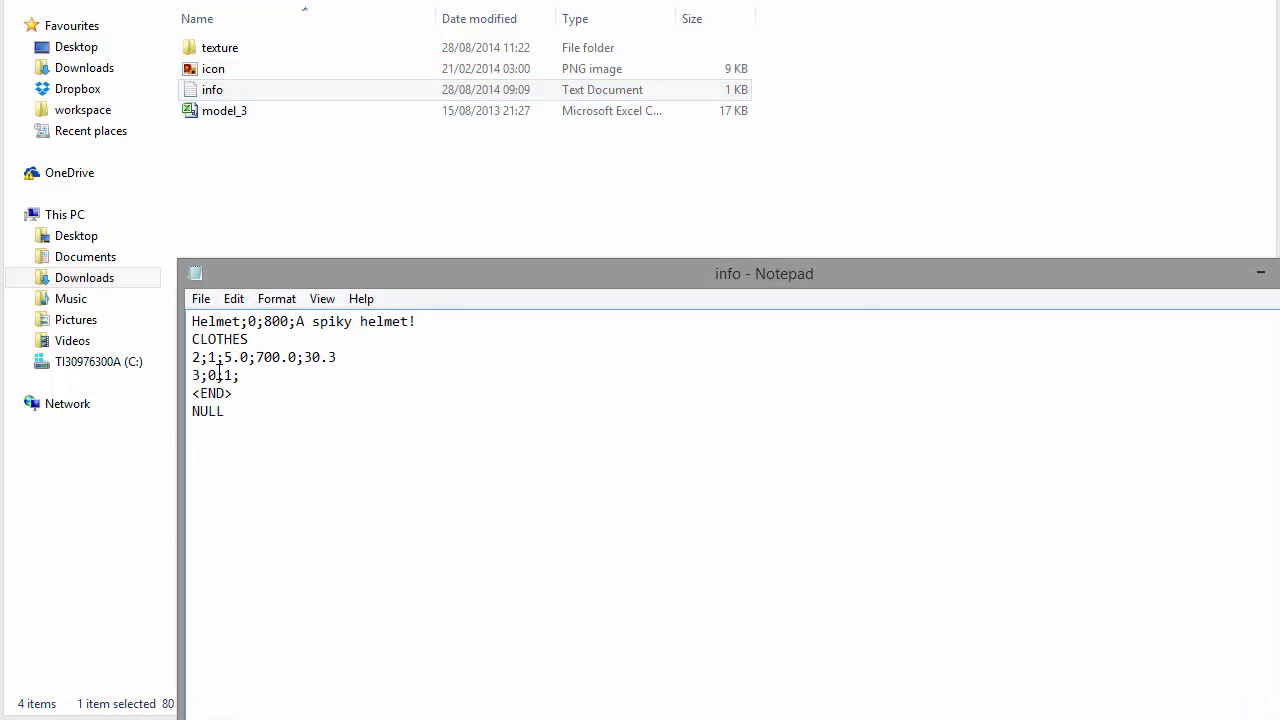
Close the info file, review the texture folder's configs file, then return to the item folders.
key(alt+F4)
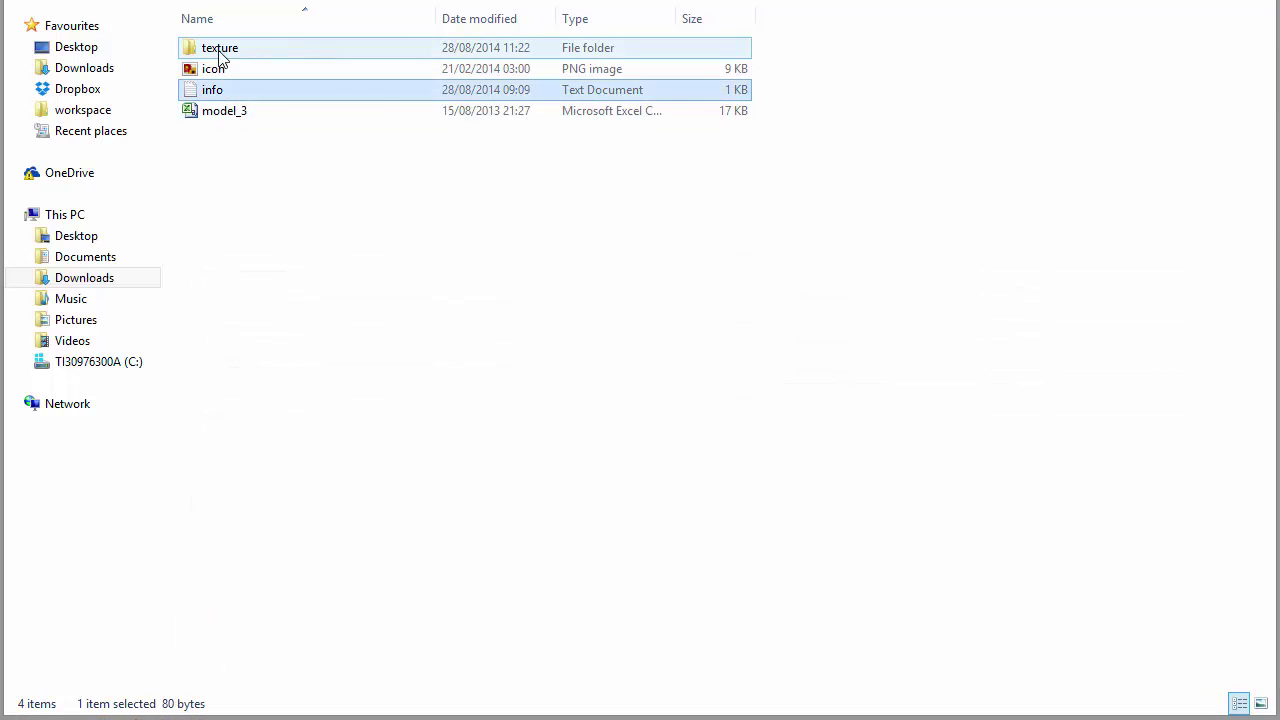
double_click(220, 55)
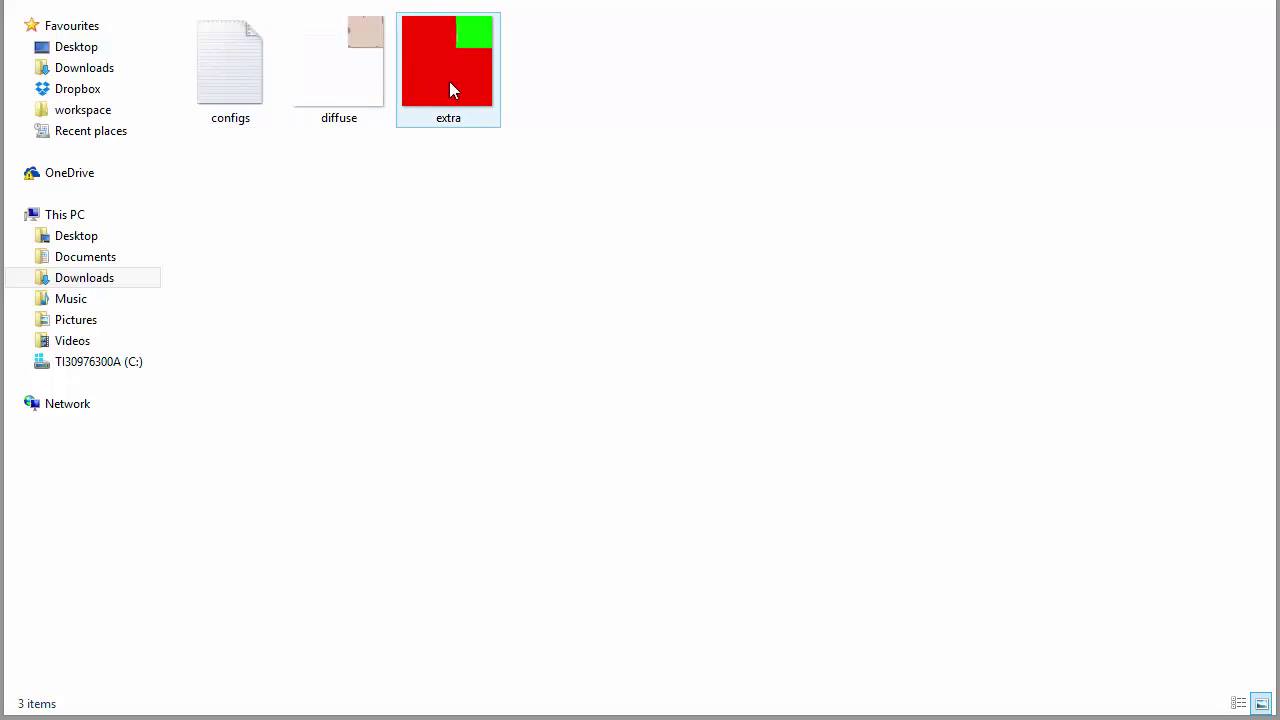
double_click(239, 79)
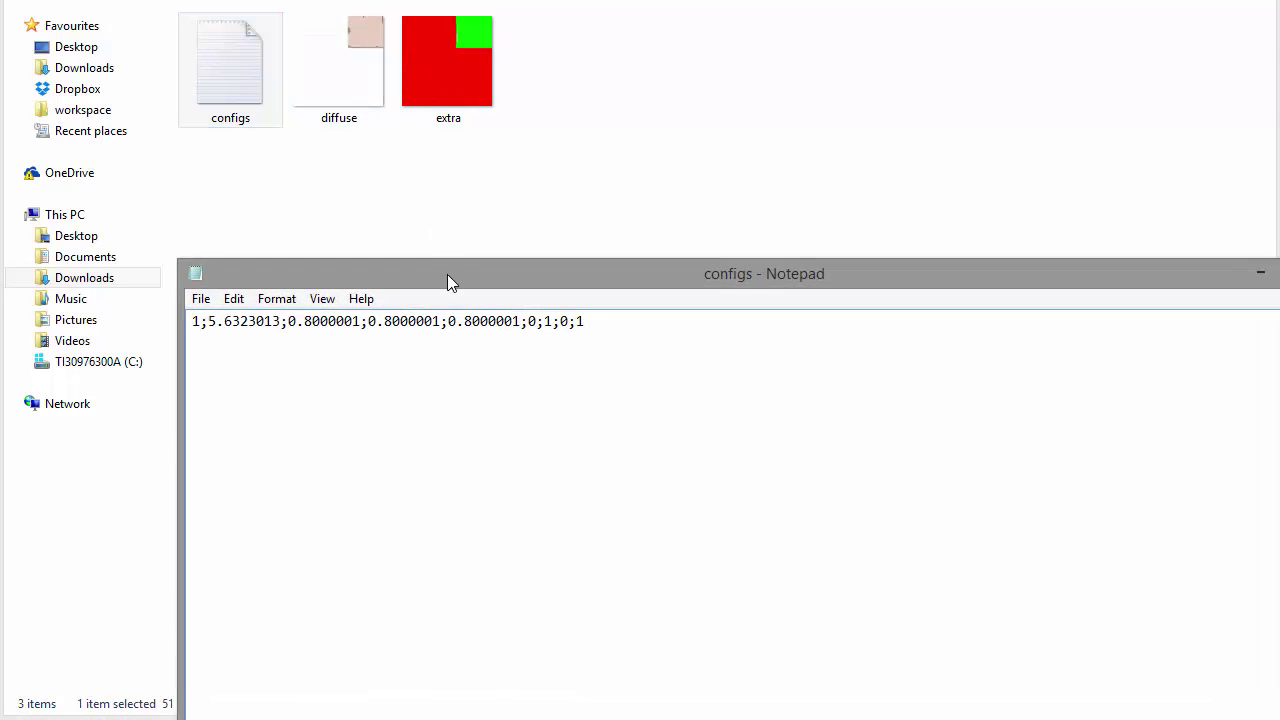
drag(447, 266, 452, 159)
click(614, 214)
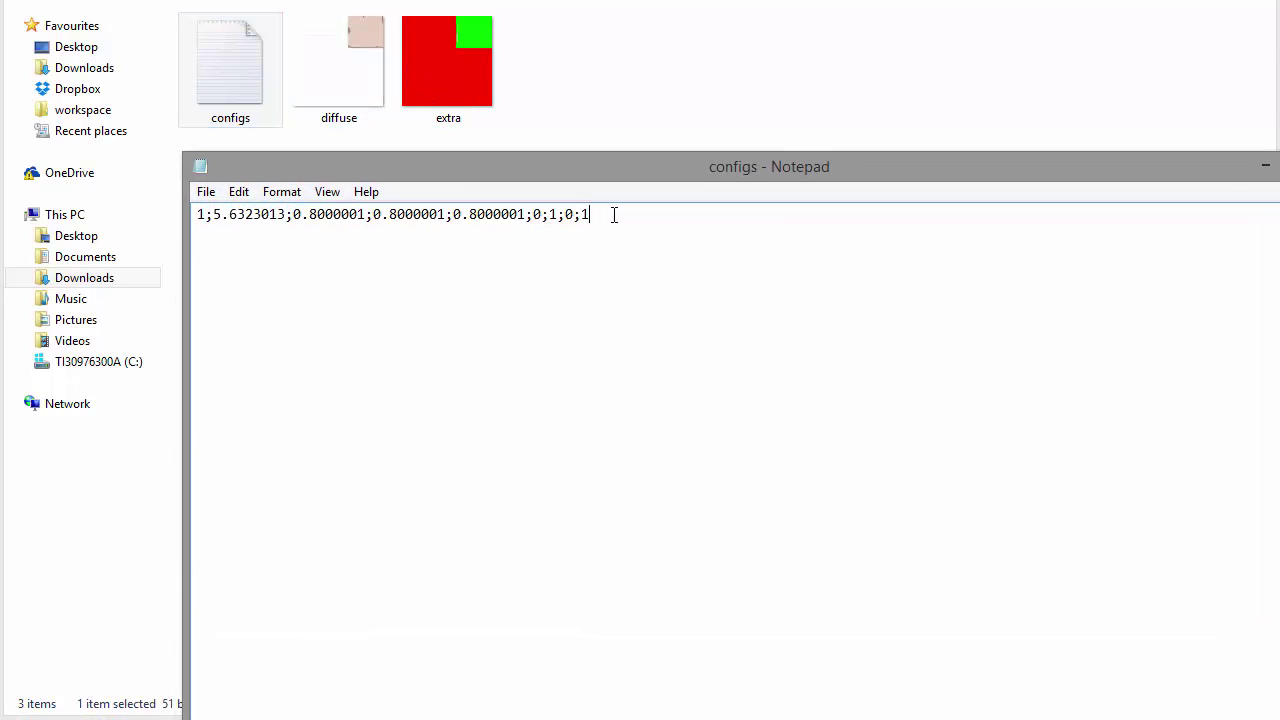
click(1264, 166)
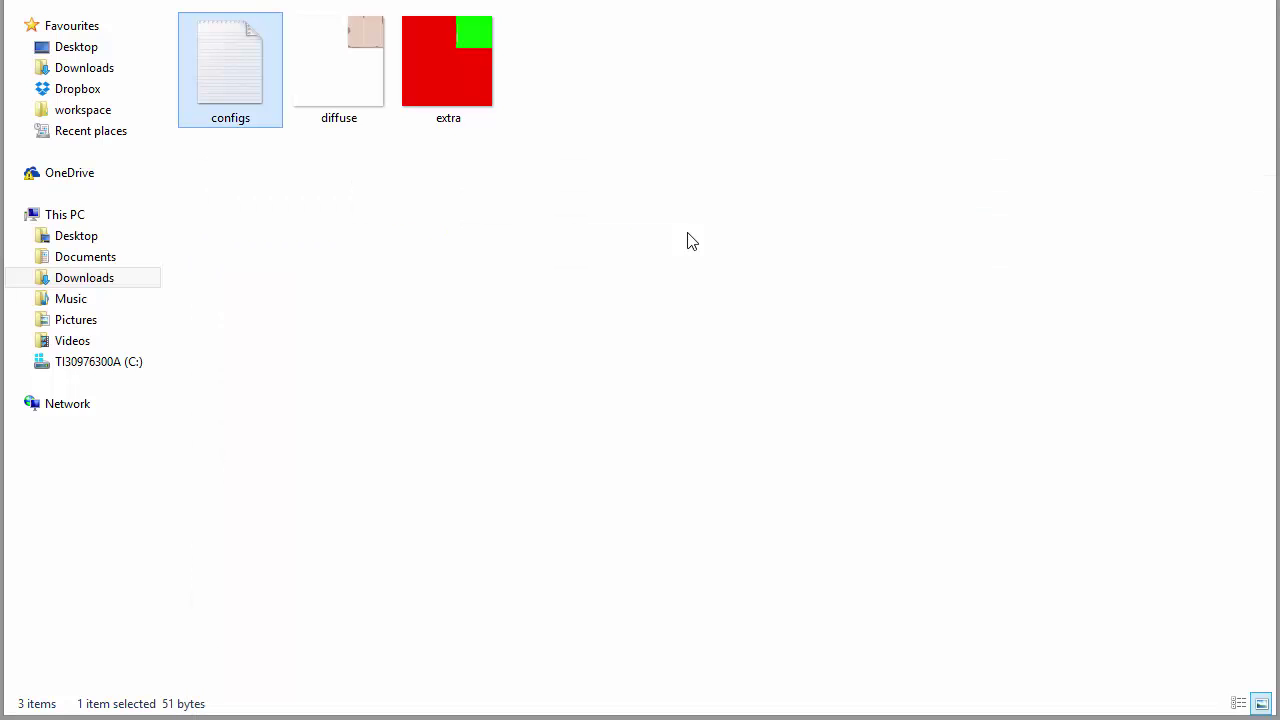
key(BackSpace)
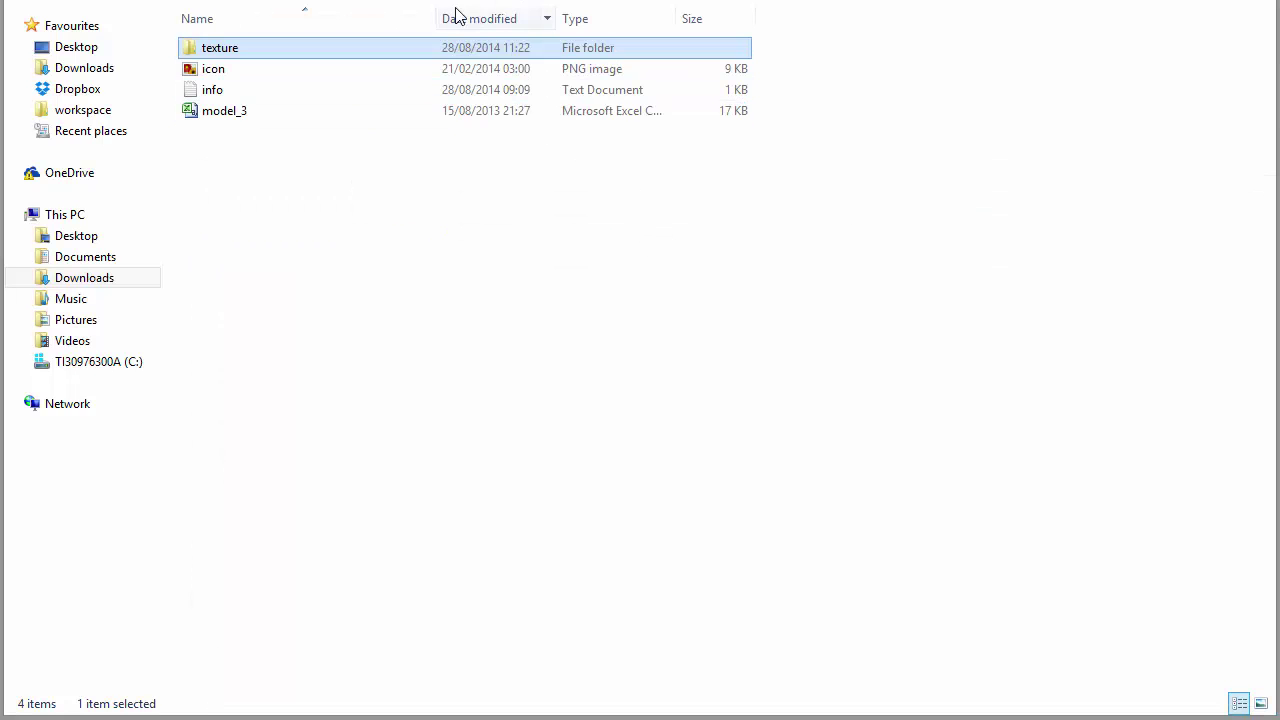
key(BackSpace)
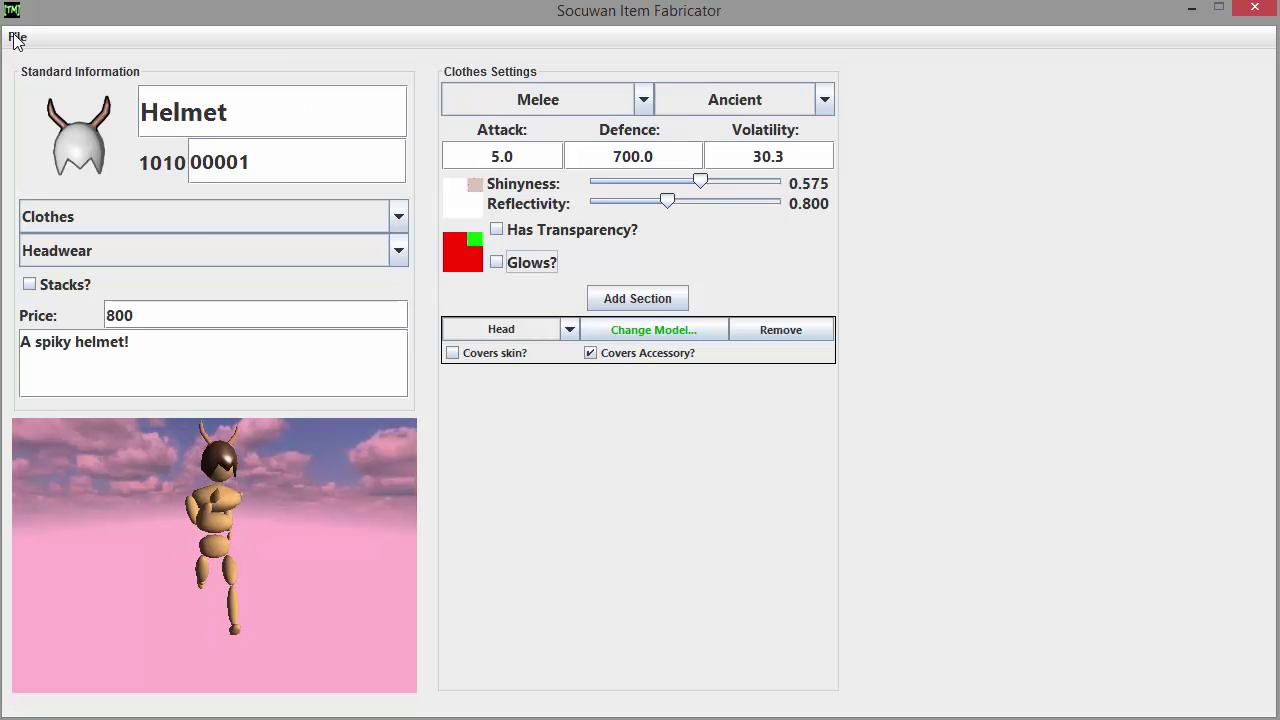
Load the saved 101103890_Top item file for editing.
click(17, 38)
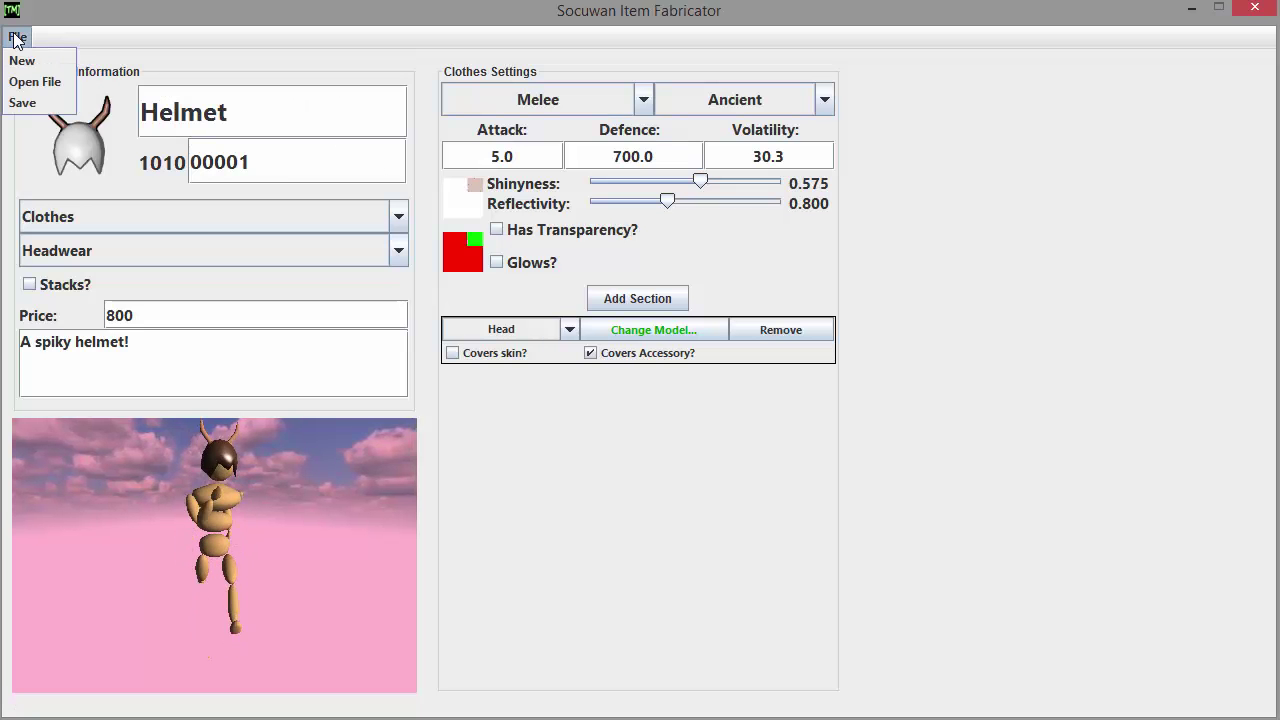
click(34, 81)
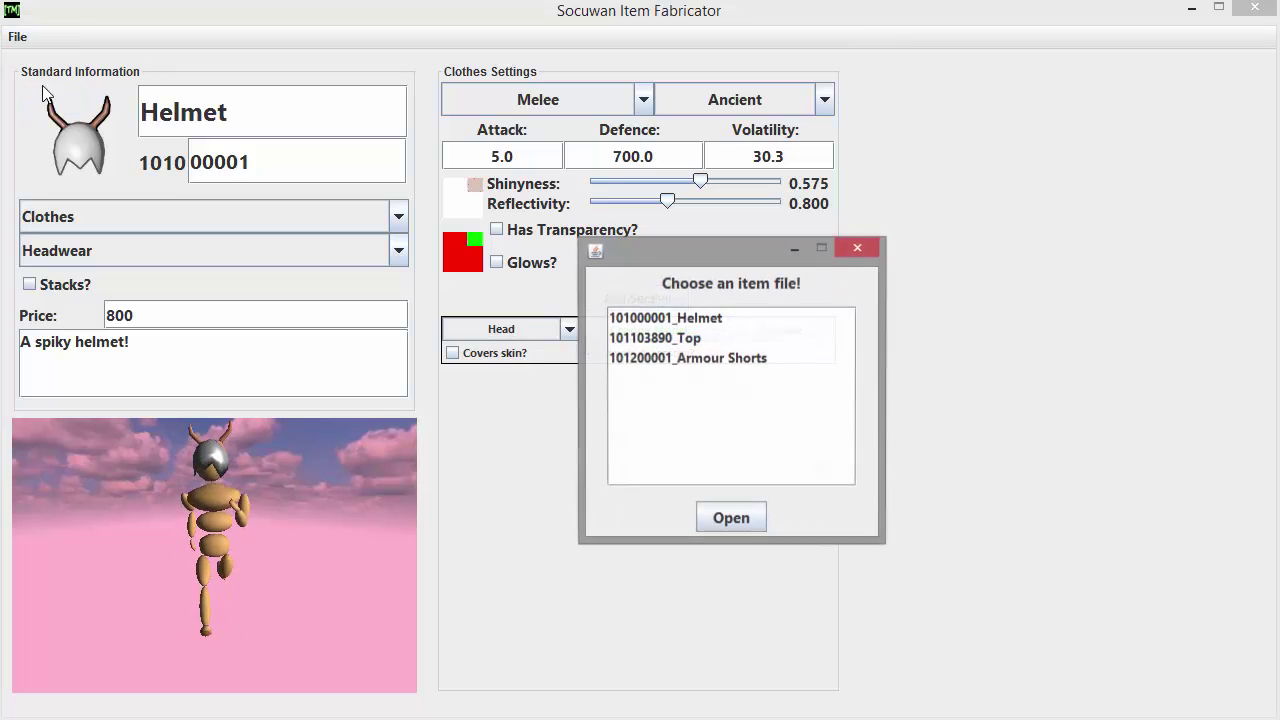
click(676, 338)
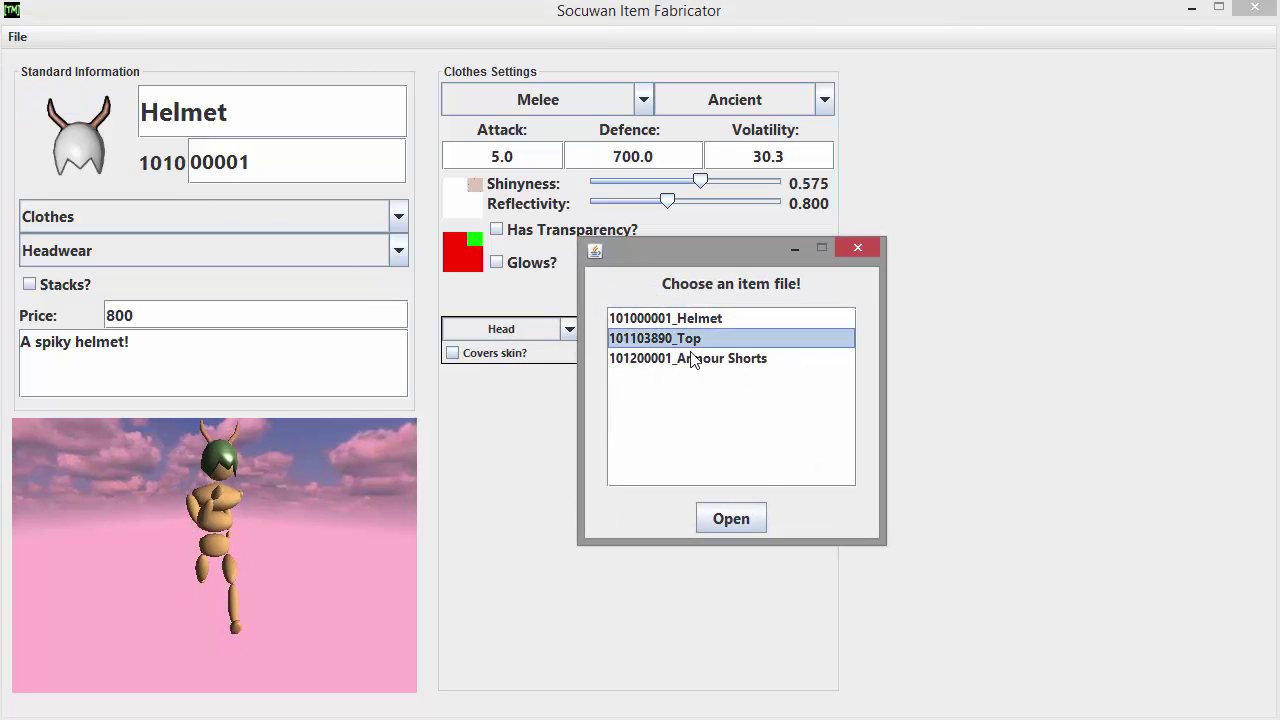
click(746, 517)
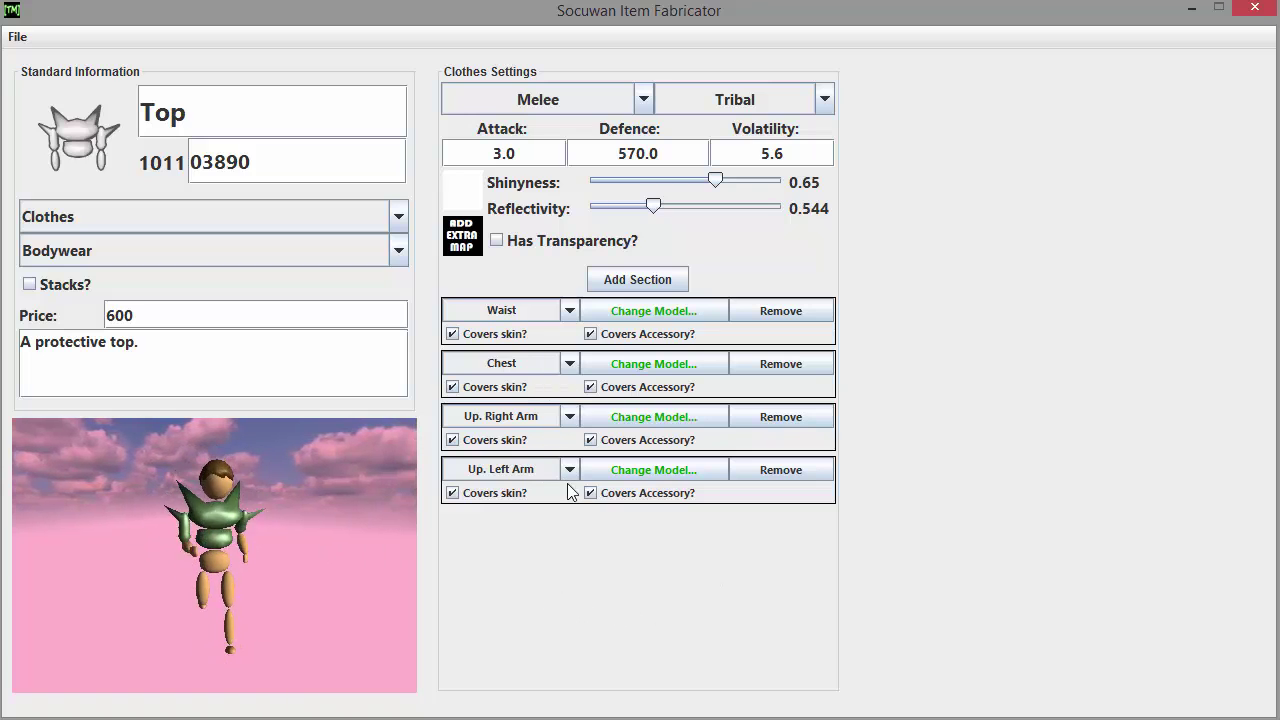
Remove the Up. Left Arm and Up. Right Arm sections from the Top item.
click(800, 469)
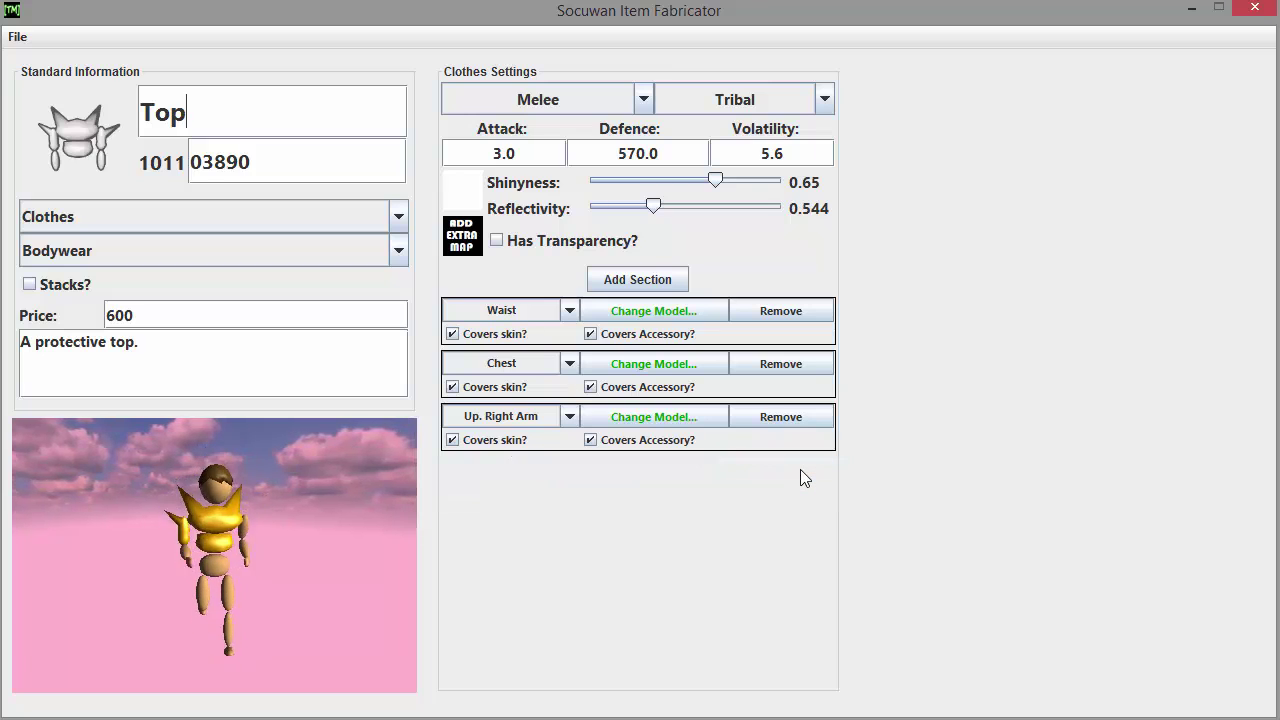
click(787, 417)
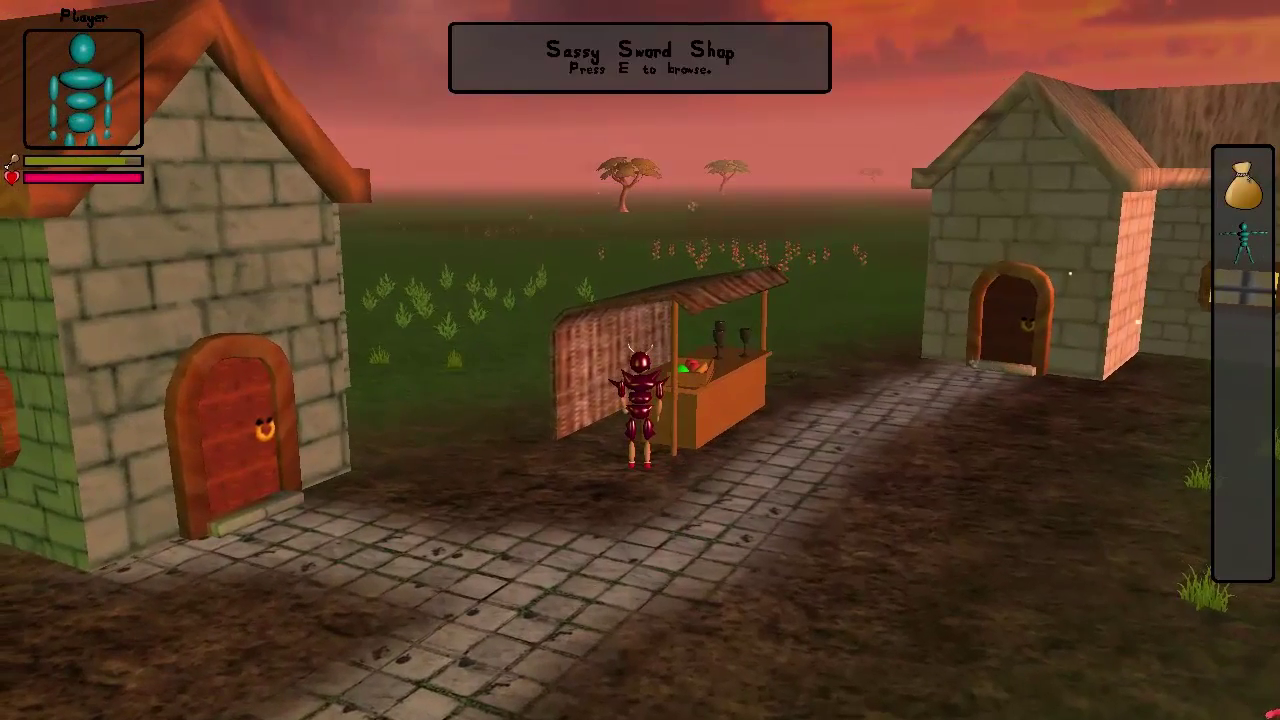
Sell the Shadow Staff at the Sassy Sword Shop, then orbit the camera and jump.
key(e)
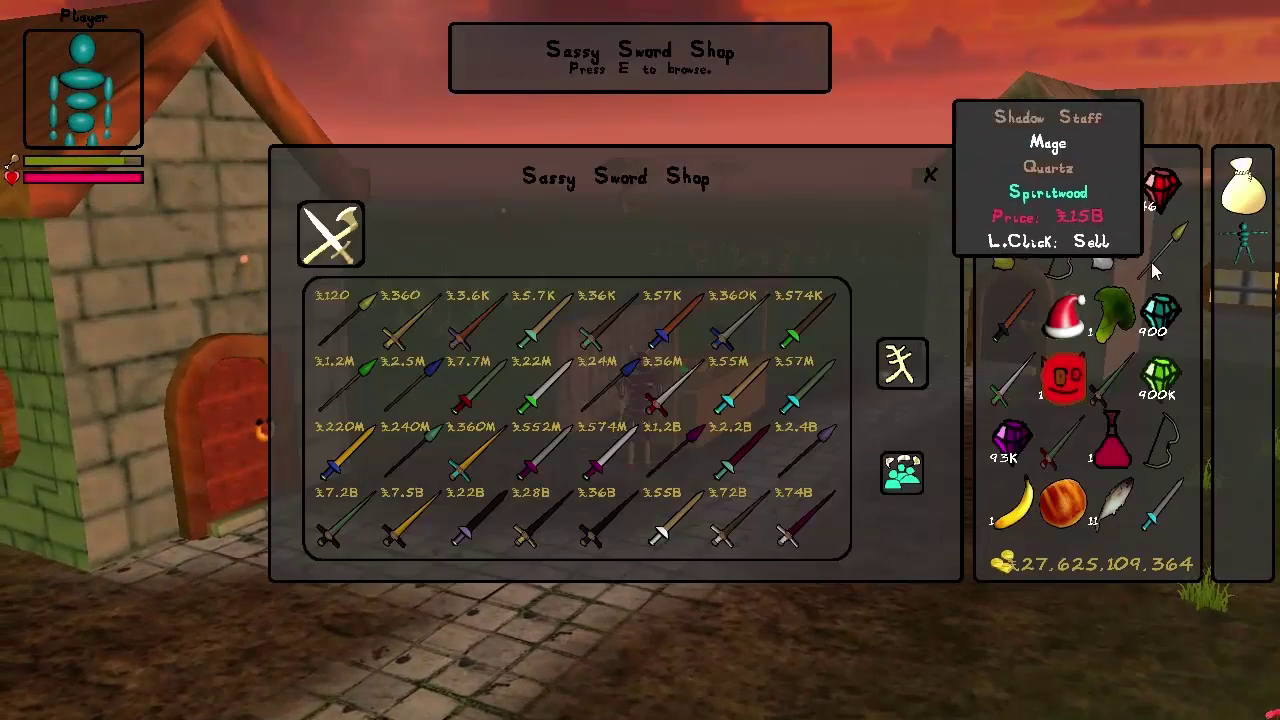
click(1115, 252)
click(1178, 180)
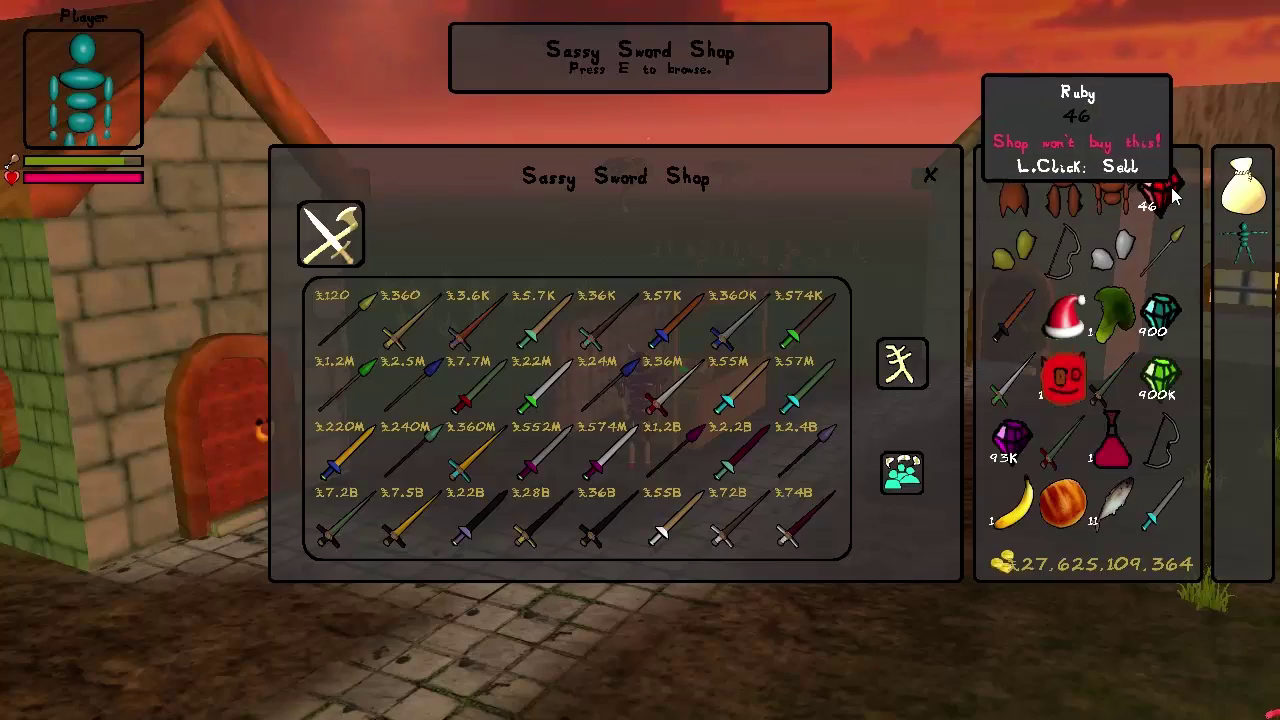
click(1145, 292)
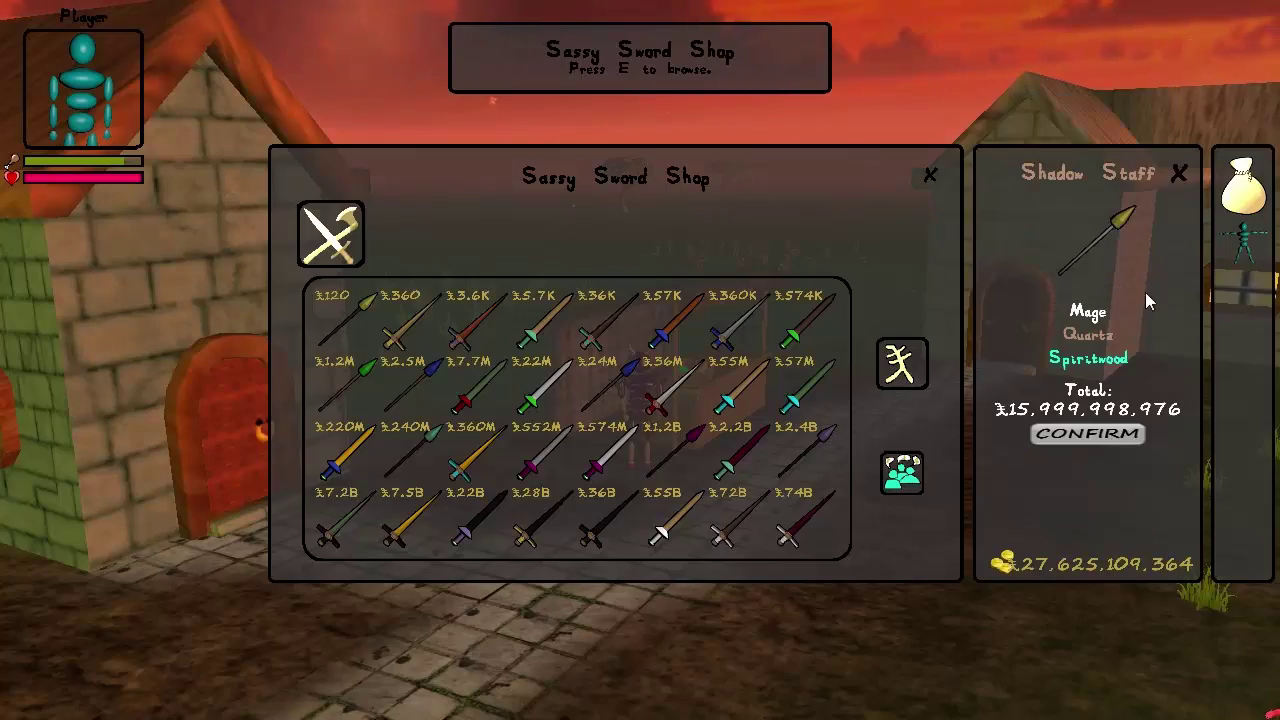
click(1087, 435)
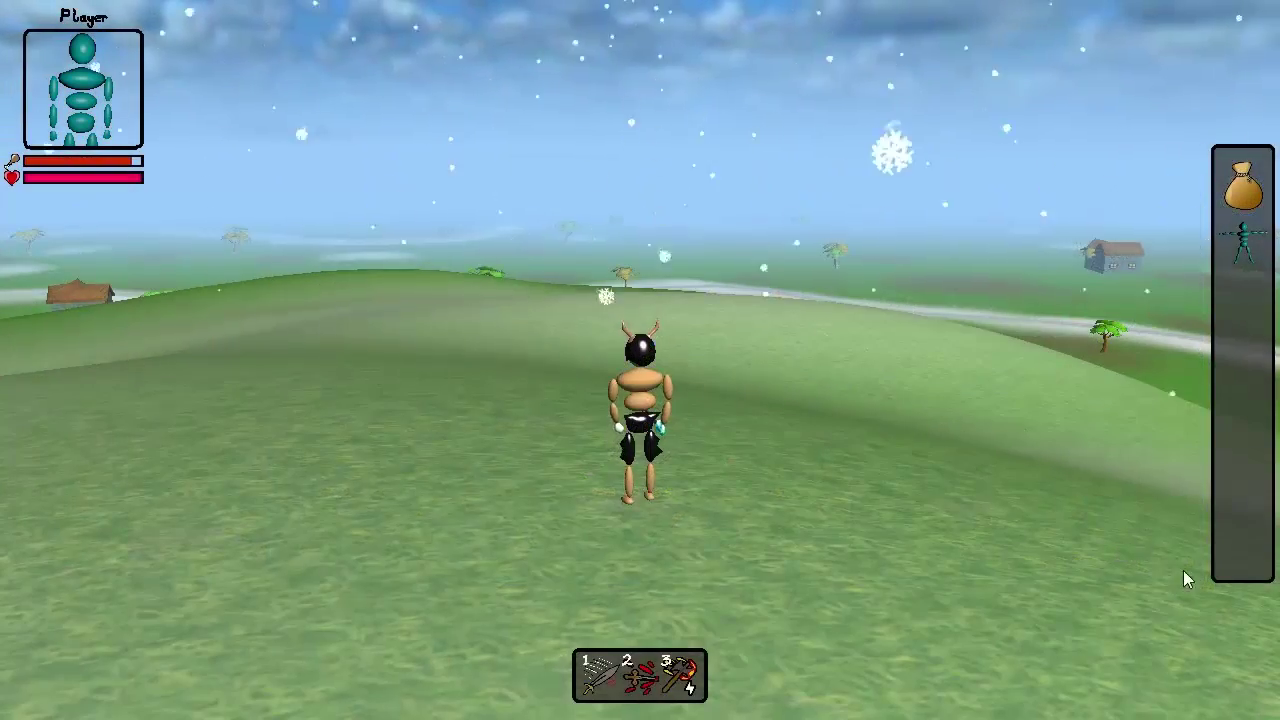
right_drag(1225, 627, 928, 560)
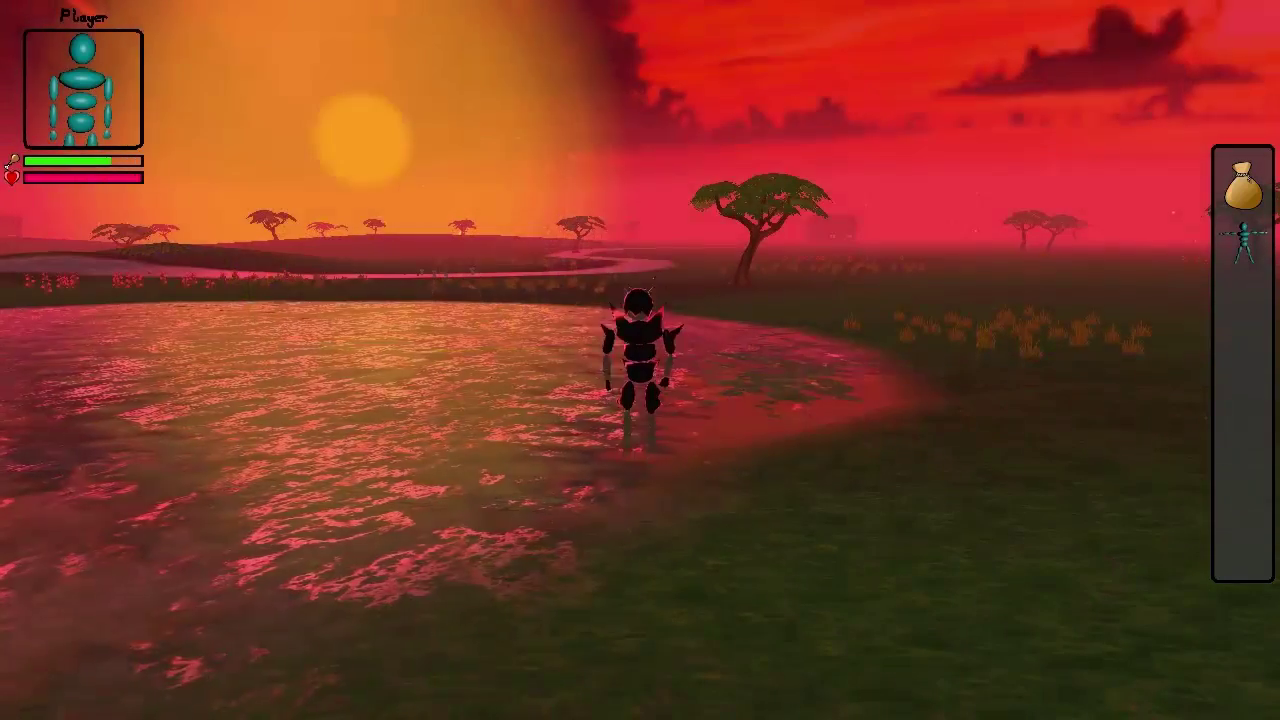
key(space)
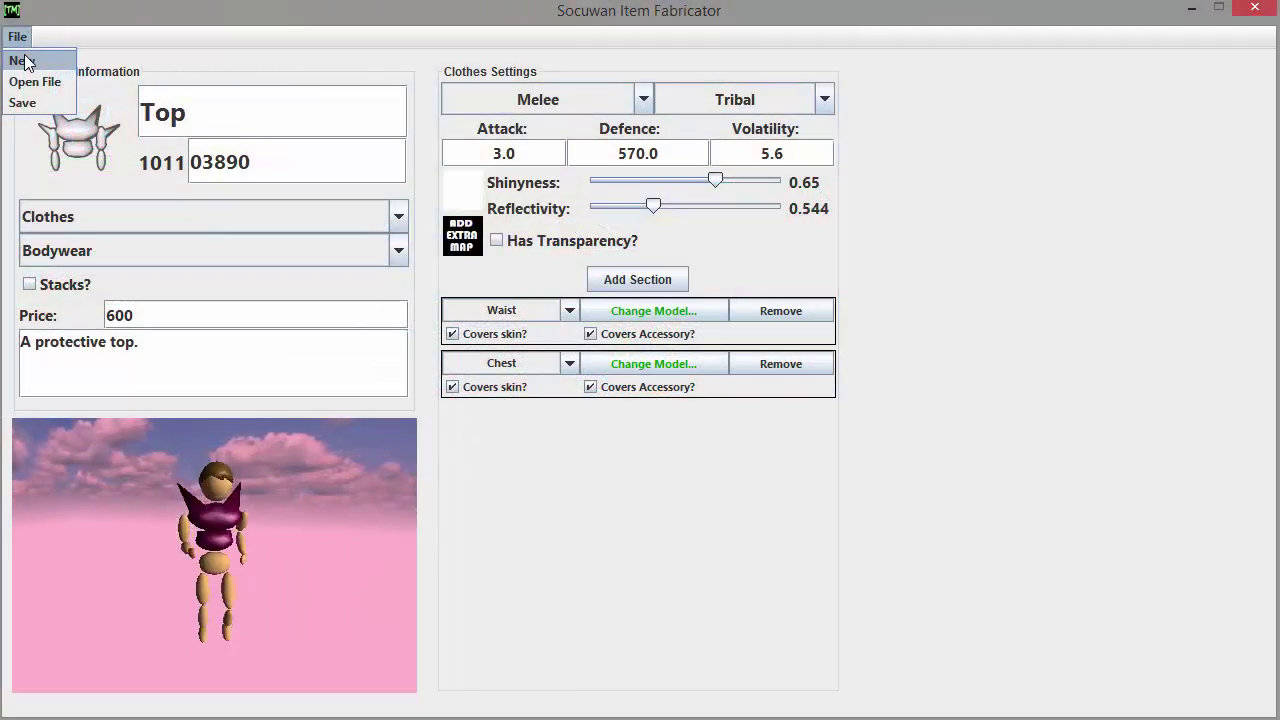
Create a new blank item named 'Banana' and assign it the banana icon.
click(27, 62)
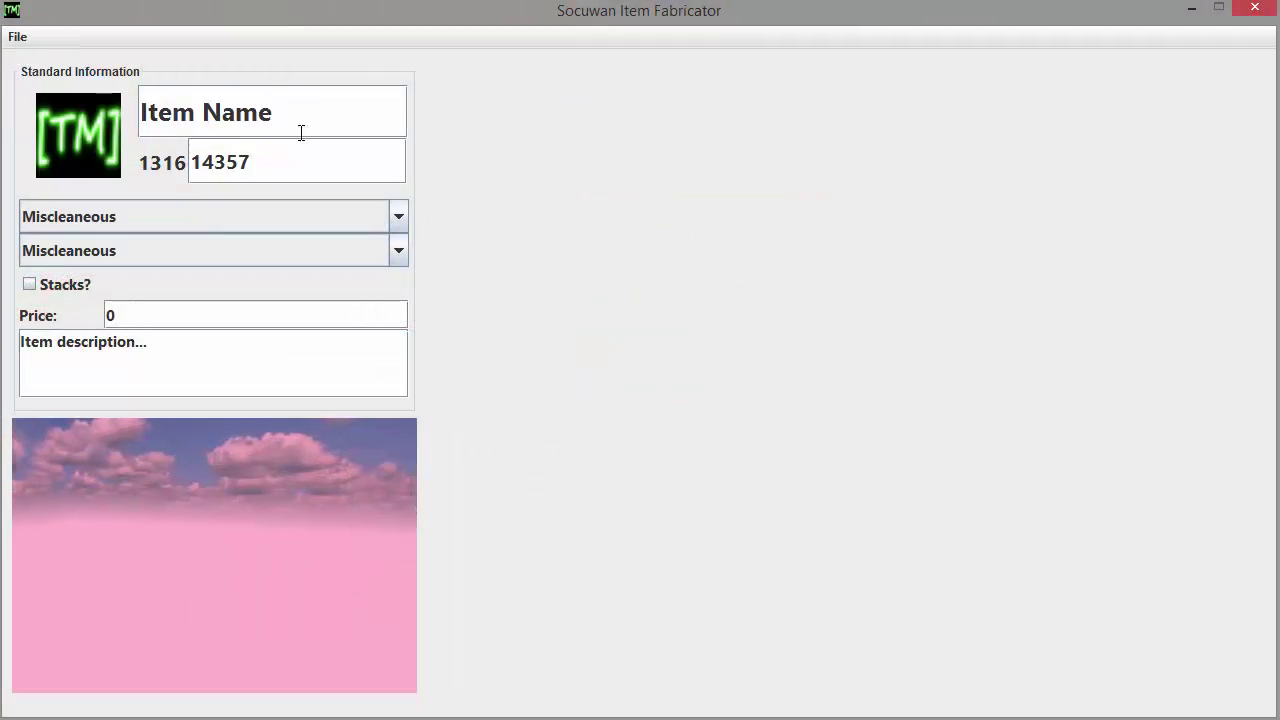
text(Banana)
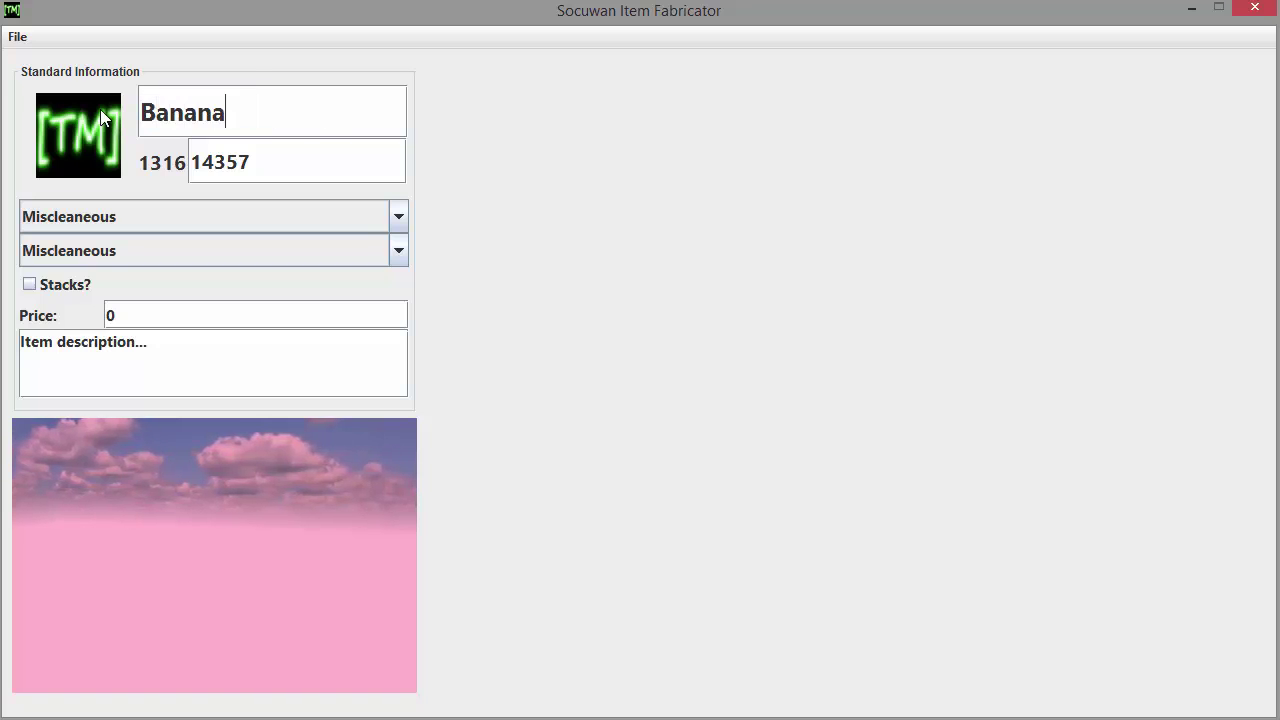
click(82, 144)
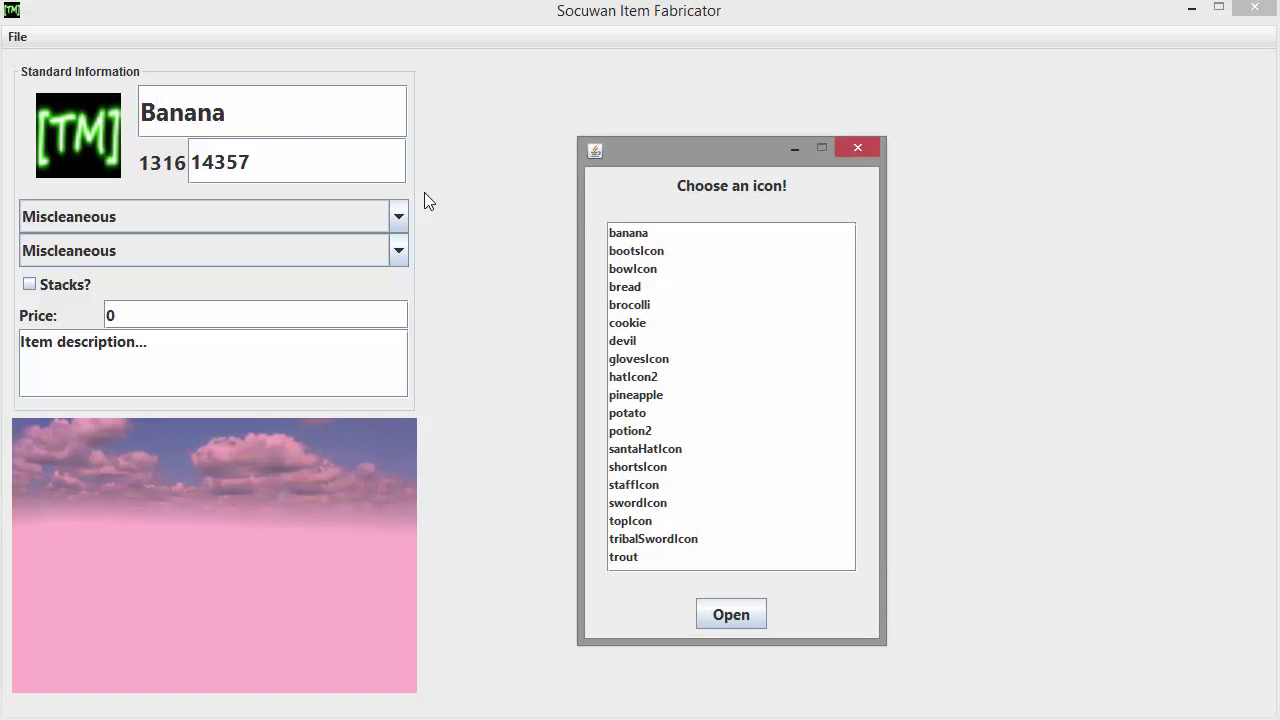
click(726, 618)
click(119, 214)
Make Banana a Food item and enter 60.0 as its Fulfillingness.
click(40, 339)
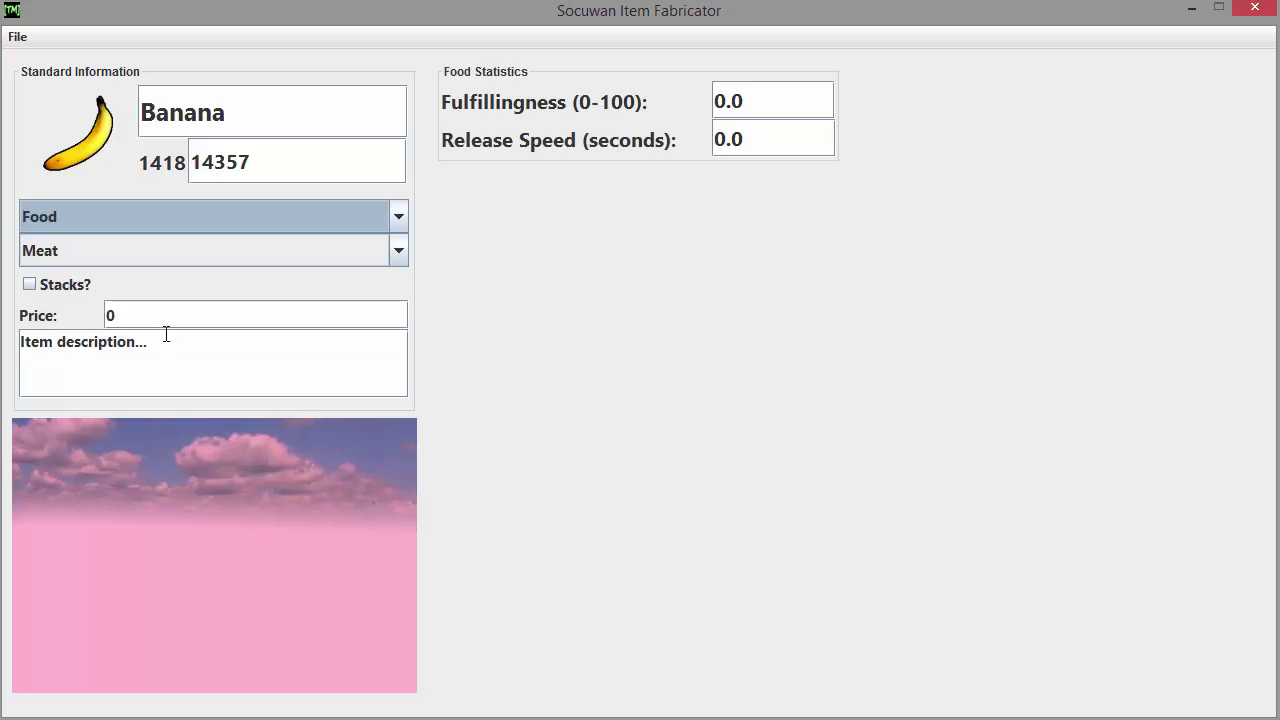
click(120, 322)
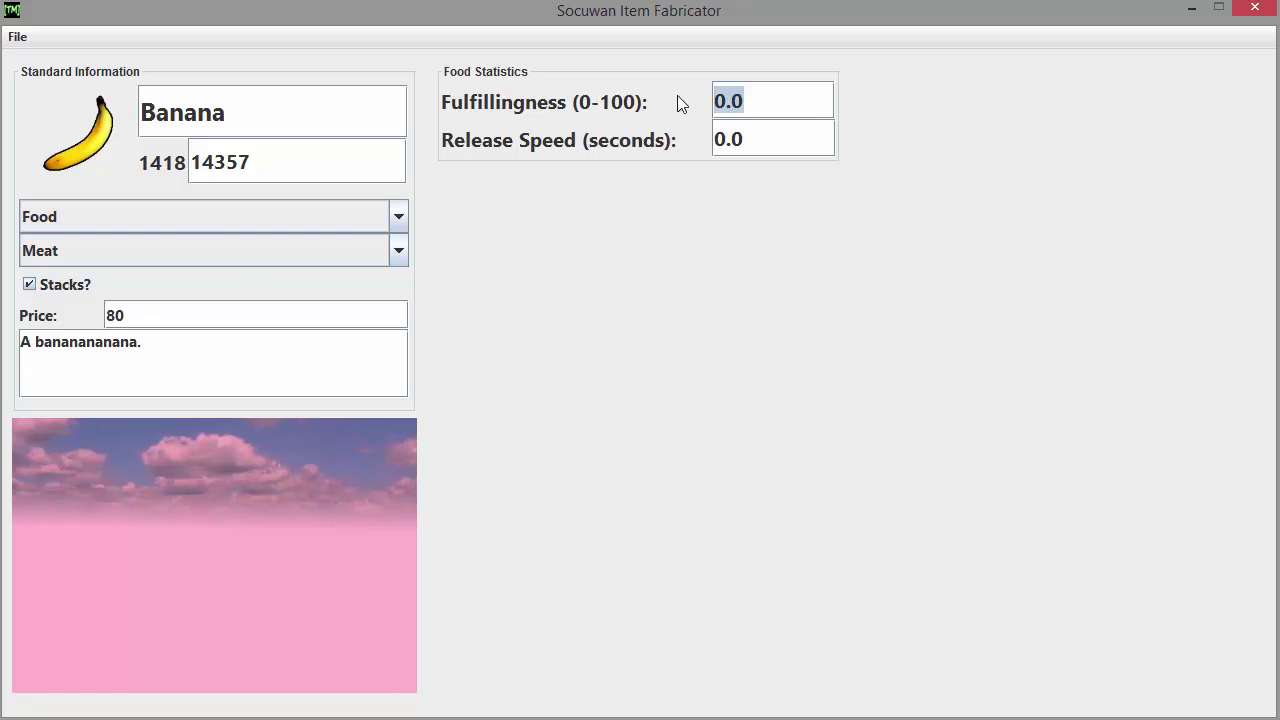
text(60.0)
key(Tab)
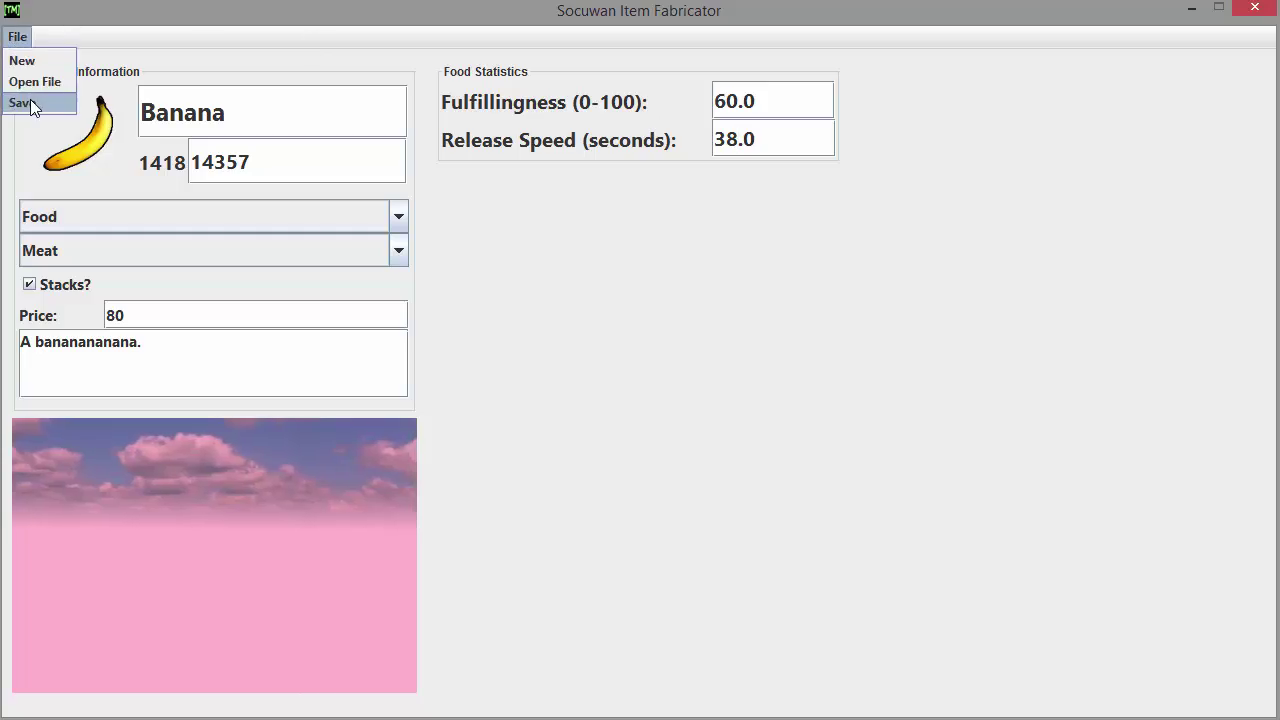
Save the Banana item with File > Save.
click(30, 104)
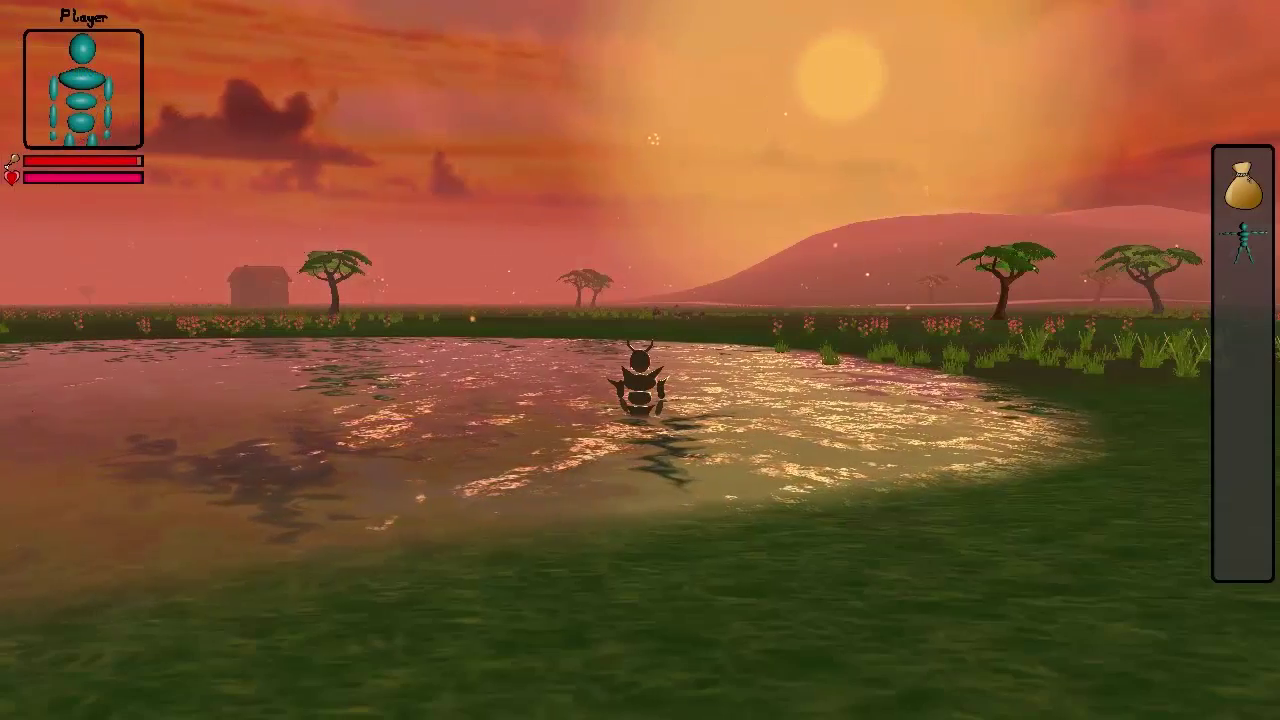